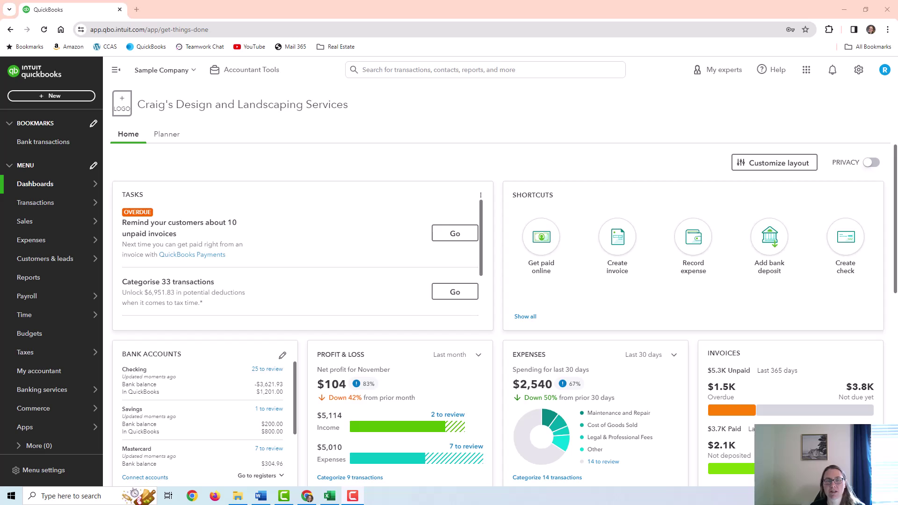
Review the inventory tracking options in the Sales settings and the purchase order option in the Expenses settings
left_click(852, 71)
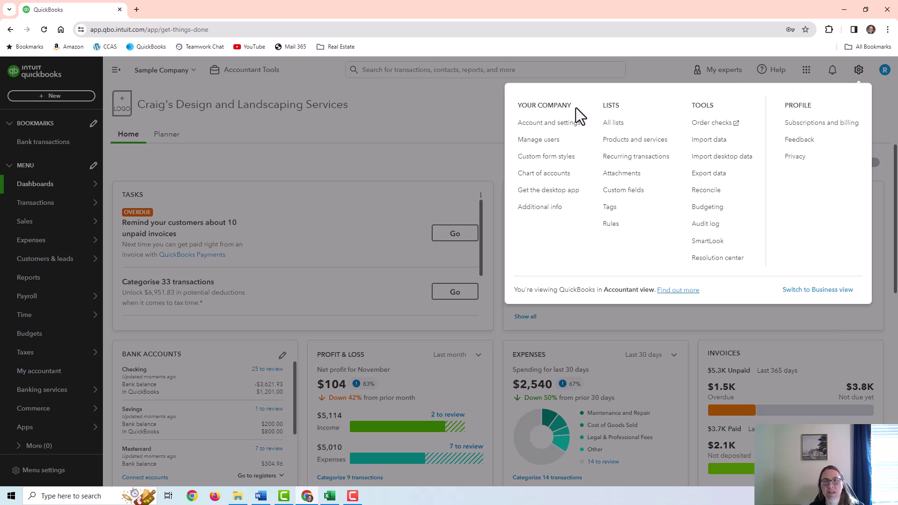
left_click(560, 125)
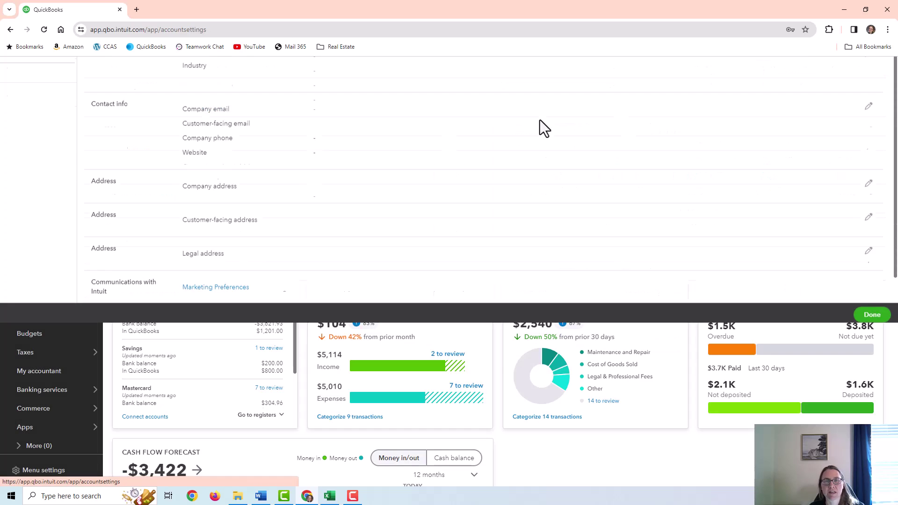
left_click(57, 148)
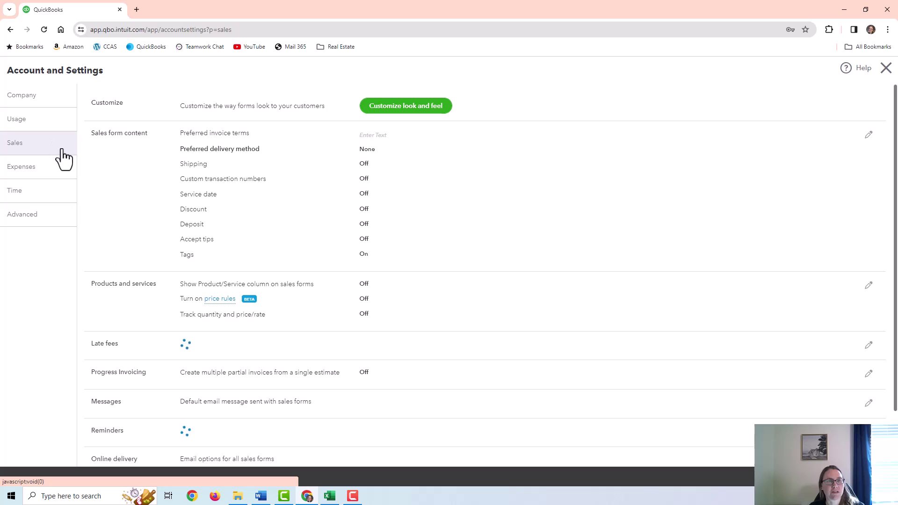
scroll(224, 241, "down", 2)
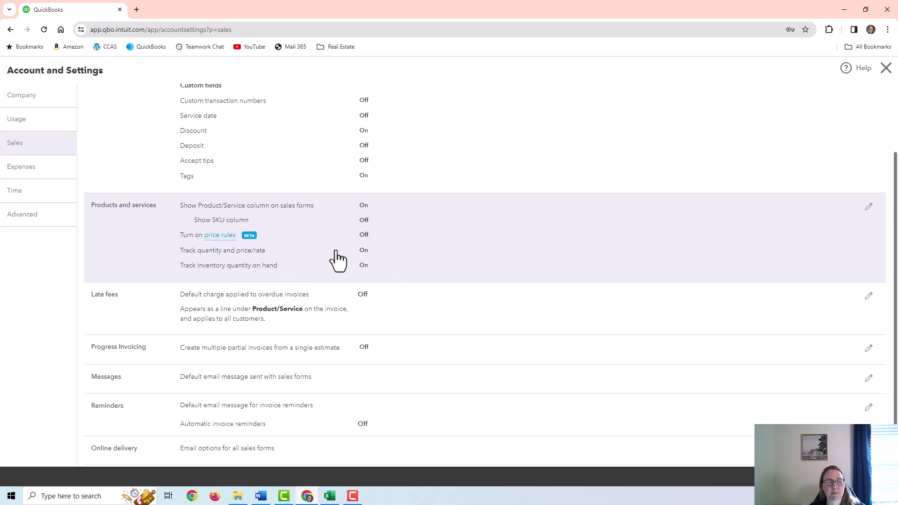
left_click(36, 176)
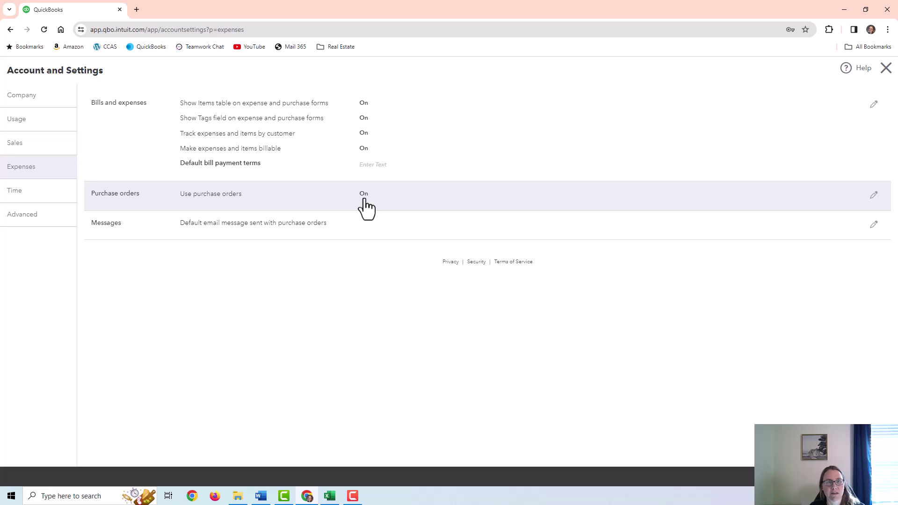
left_click(886, 68)
Open the Products and Services list, sort it by type, and look over the inventory items and stock indicators
mouse_move(40, 225)
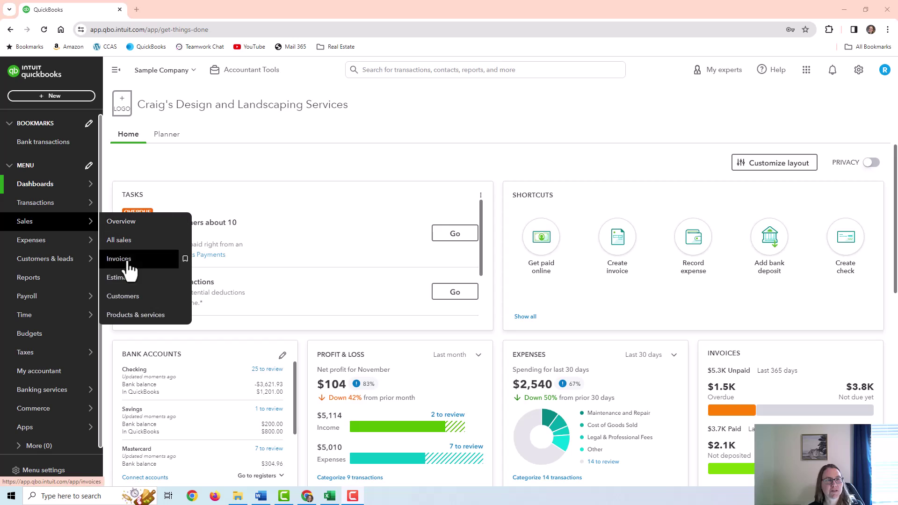
left_click(136, 318)
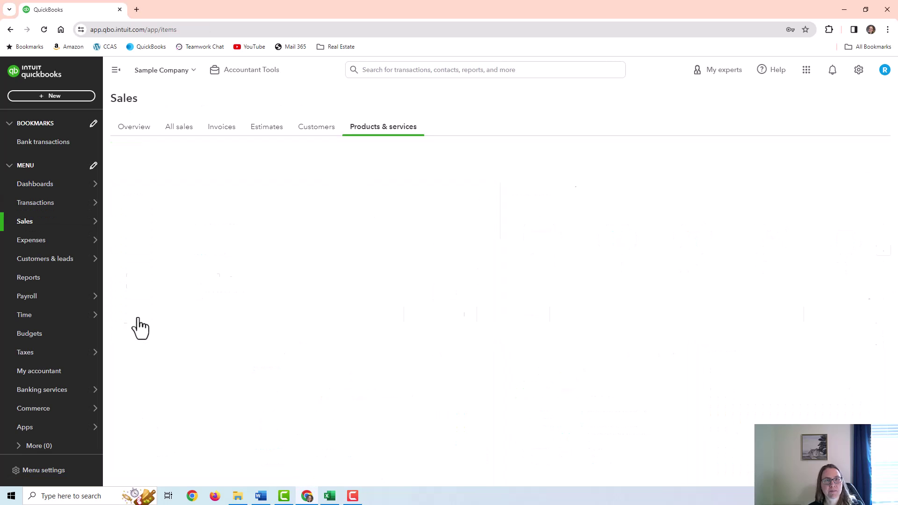
left_click(341, 315)
left_click(341, 316)
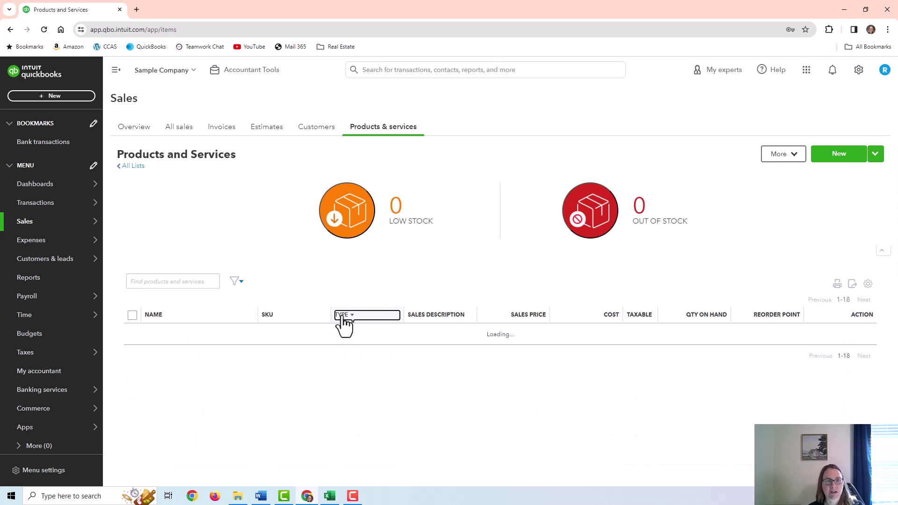
scroll(364, 255, "down", 2)
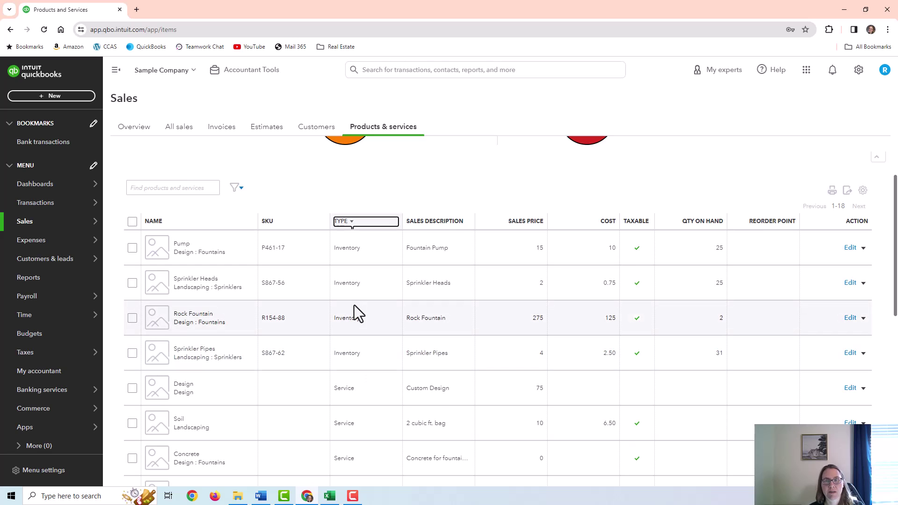
scroll(354, 305, "up", 2)
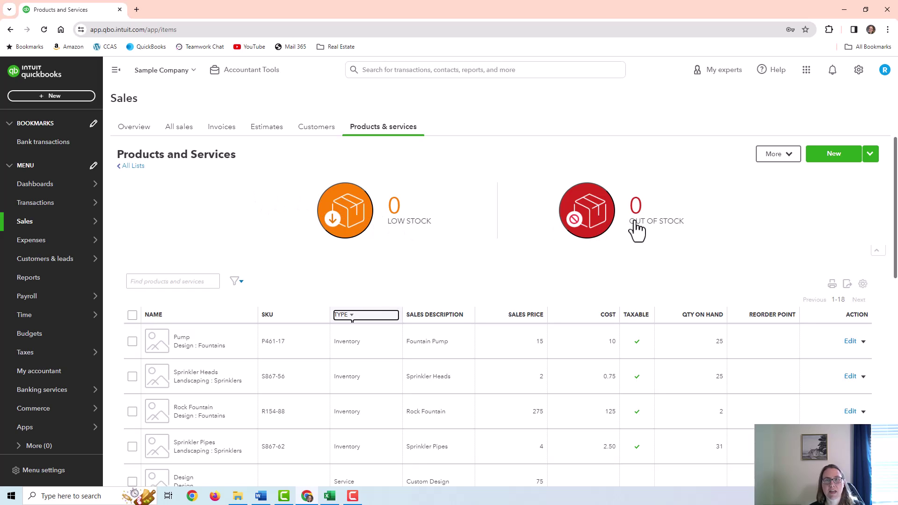
scroll(725, 302, "down", 2)
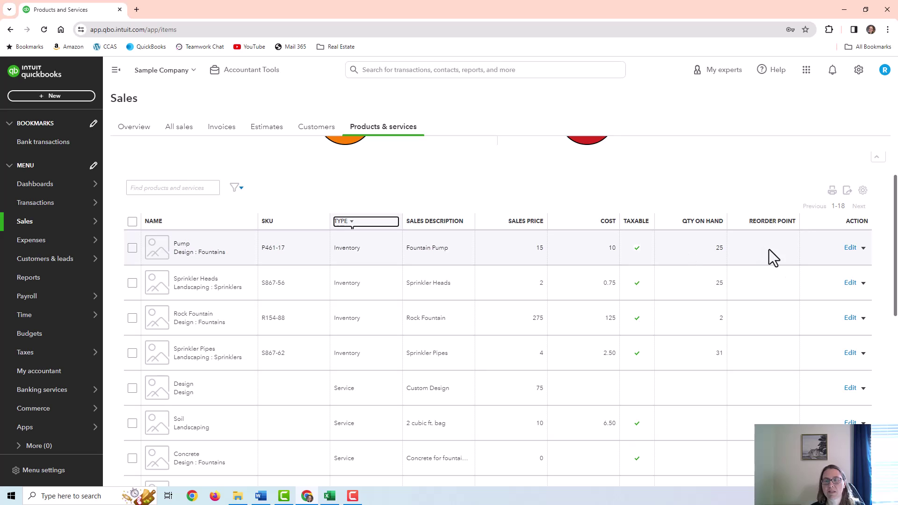
scroll(765, 359, "up", 2)
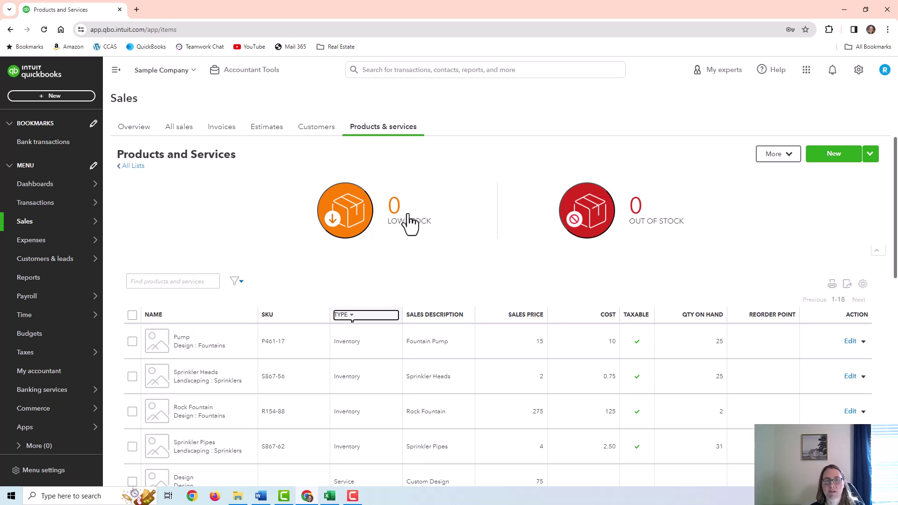
left_click(837, 157)
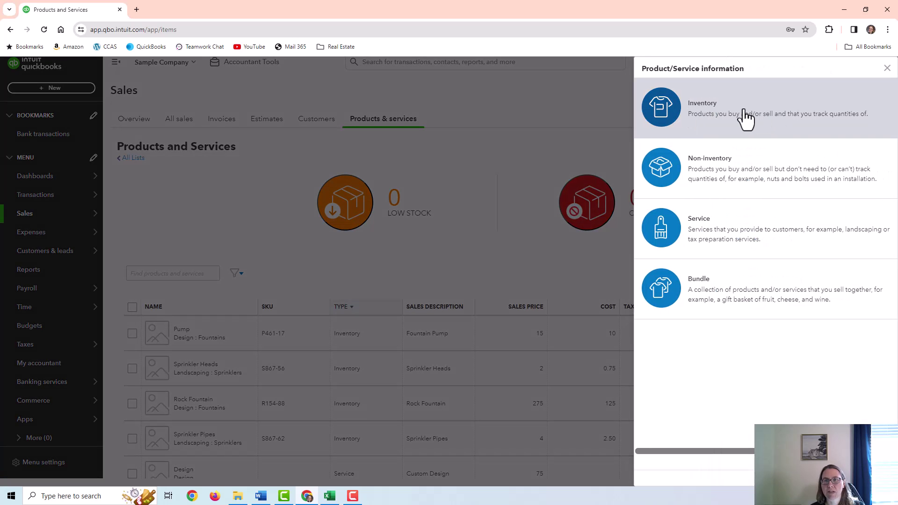
left_click(746, 117)
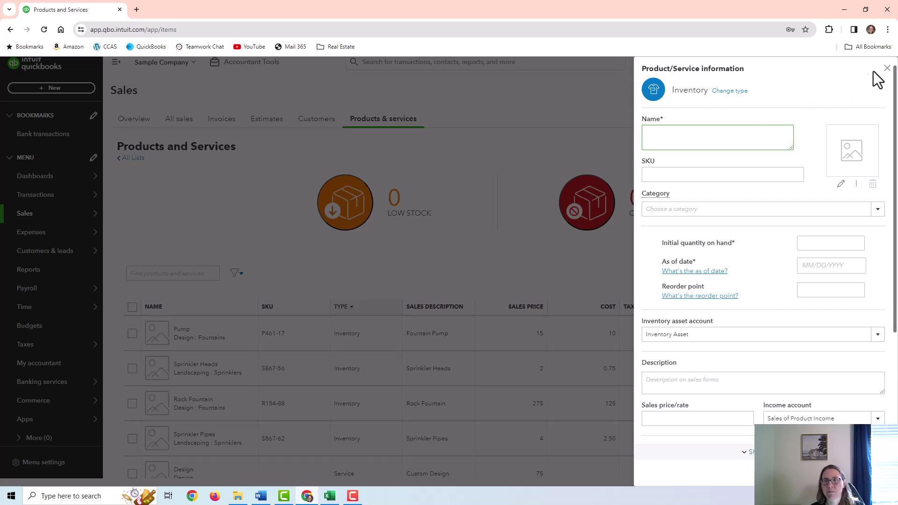
left_click(887, 69)
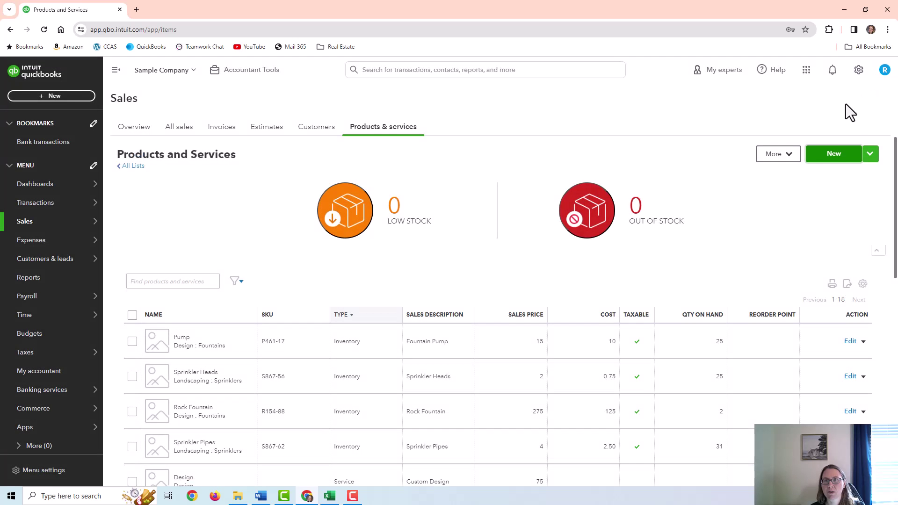
Open the products and services import page and preview the Google Sheets sample file
left_click(871, 159)
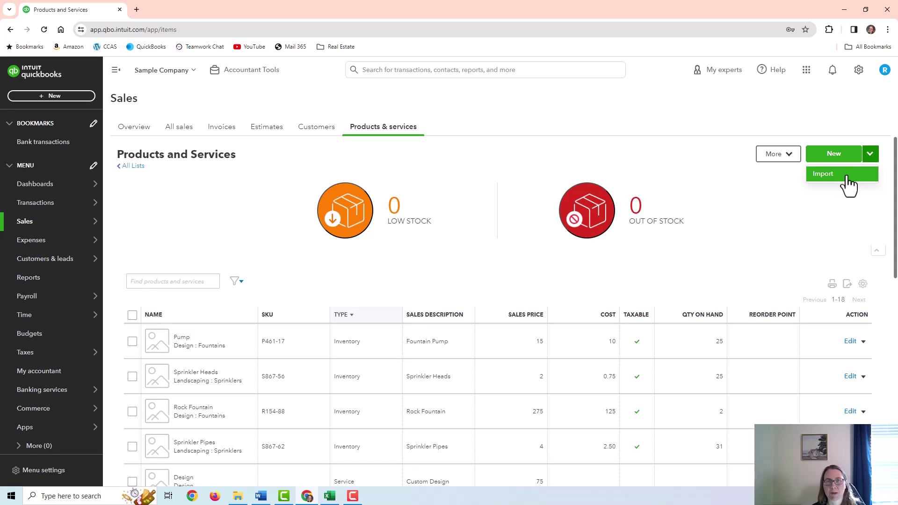
left_click(845, 175)
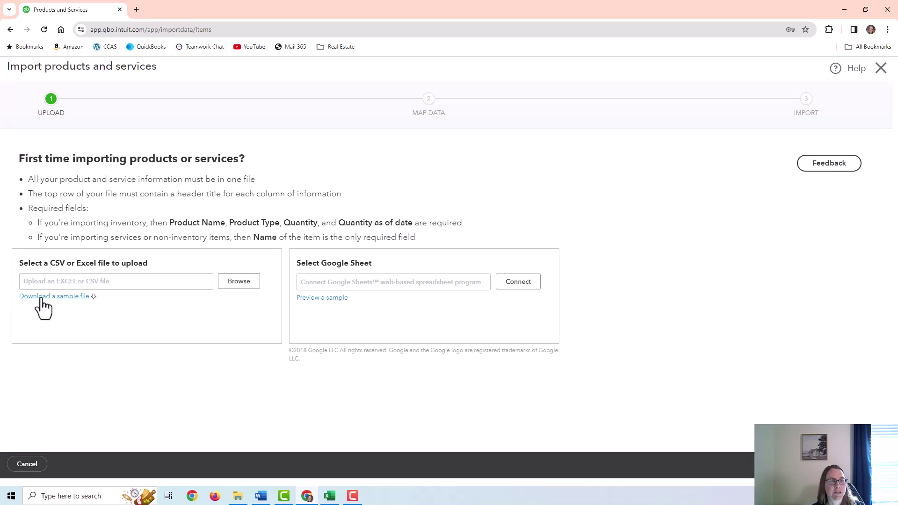
left_click_drag(50, 264, 96, 265)
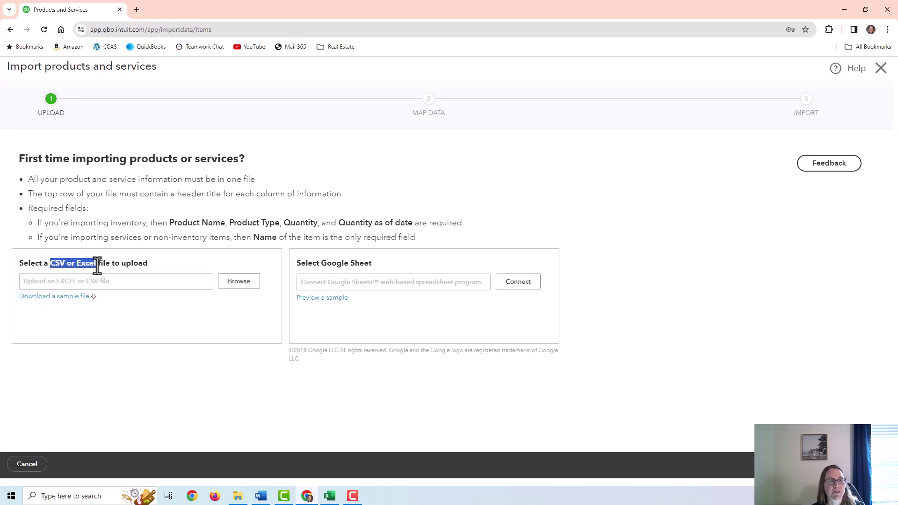
left_click_drag(298, 263, 375, 265)
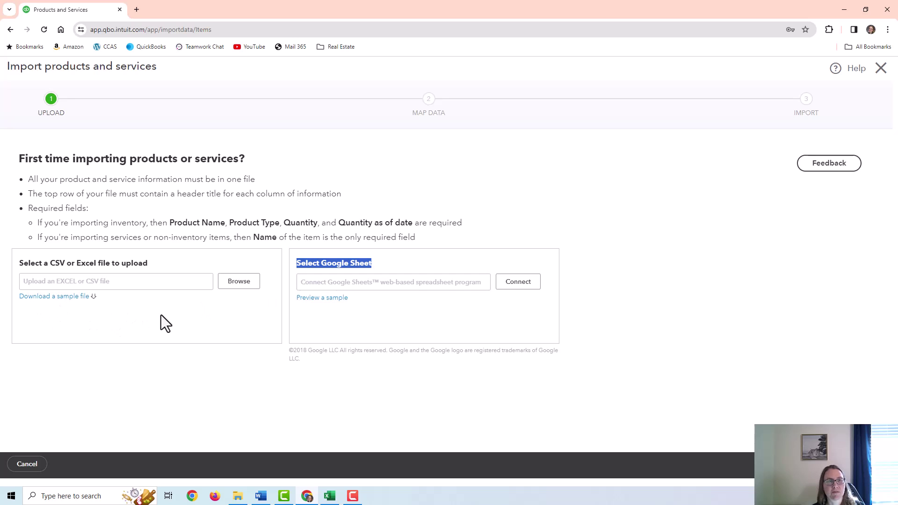
left_click(321, 300)
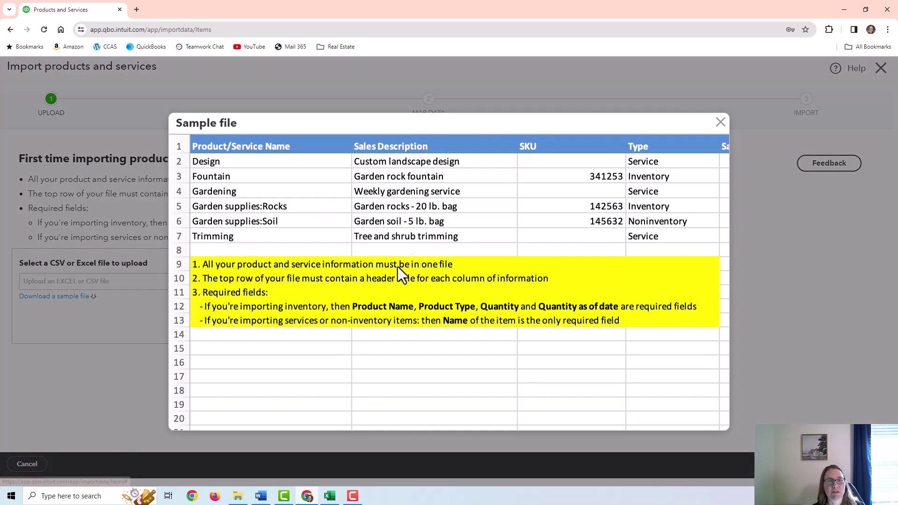
left_click(721, 123)
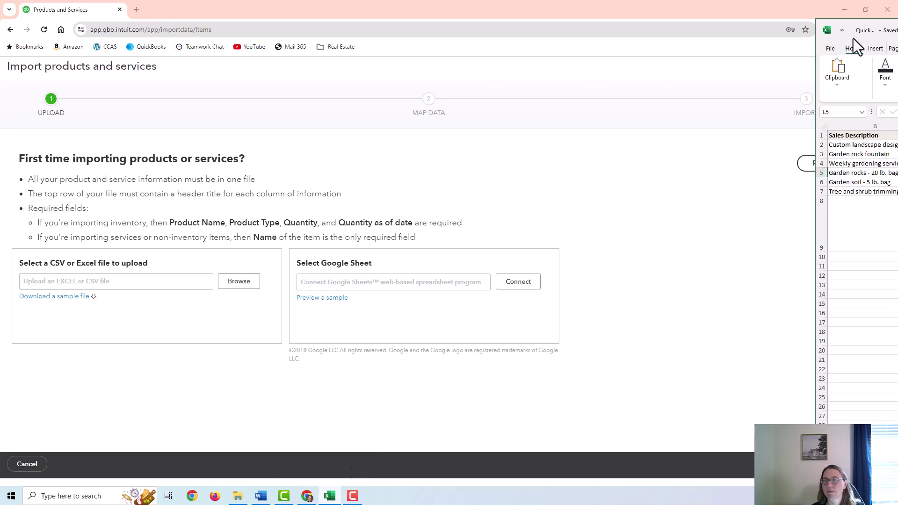
Examine the columns of the QuickBooks_Online_PnS_Sample_File_Taxable workbook in Excel and close it
left_click_drag(889, 44, 333, 35)
left_click(447, 40)
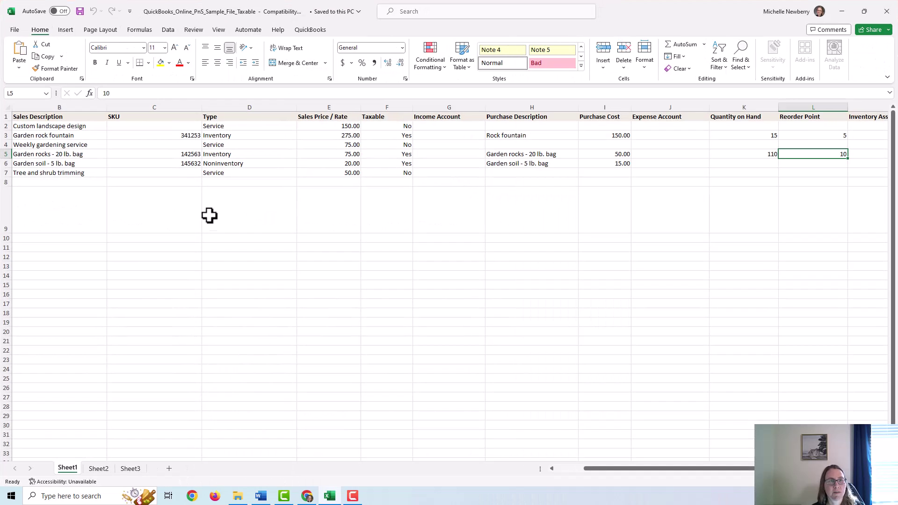
left_click_drag(605, 470, 447, 433)
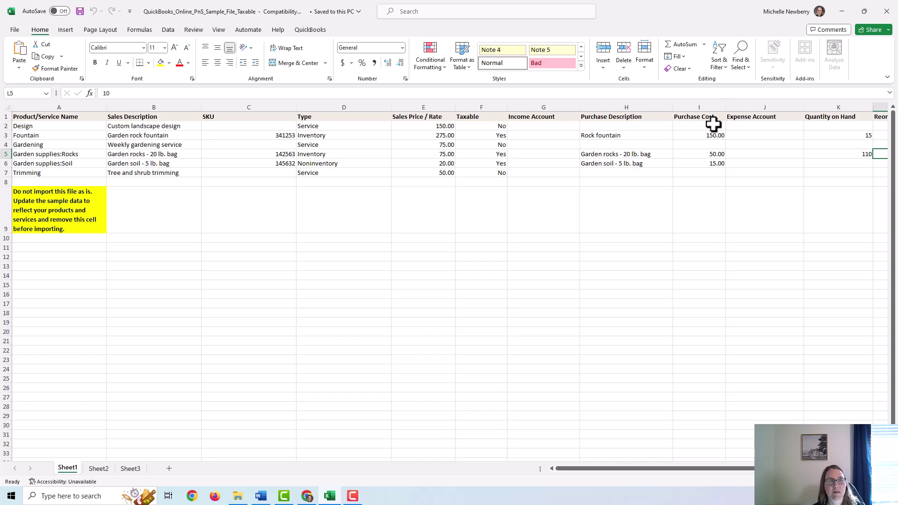
left_click(887, 12)
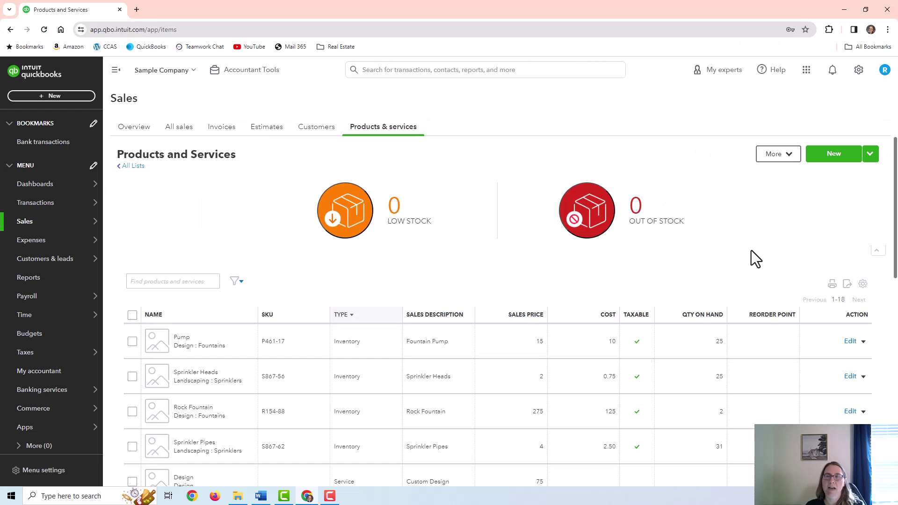
Start a new inventory item named Large Rock Fountain with SKU R154-89 in the Design:Fountains category
left_click(836, 156)
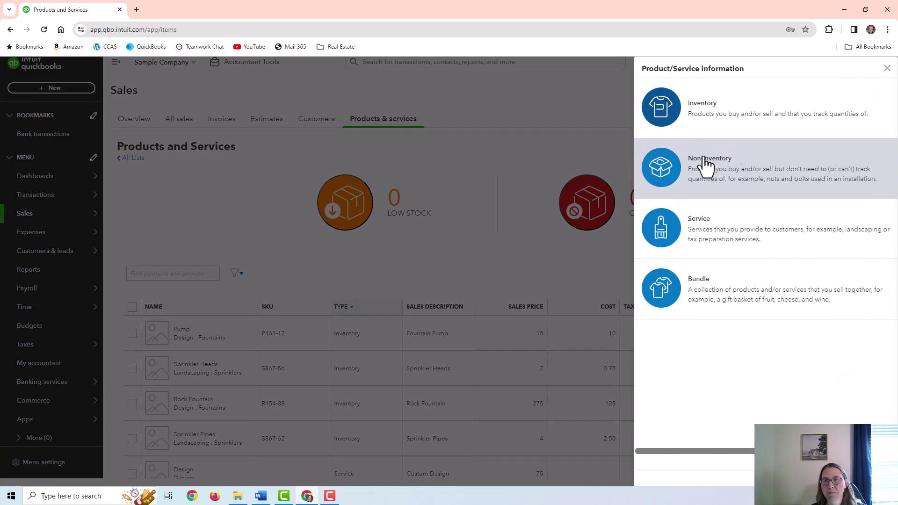
left_click(688, 112)
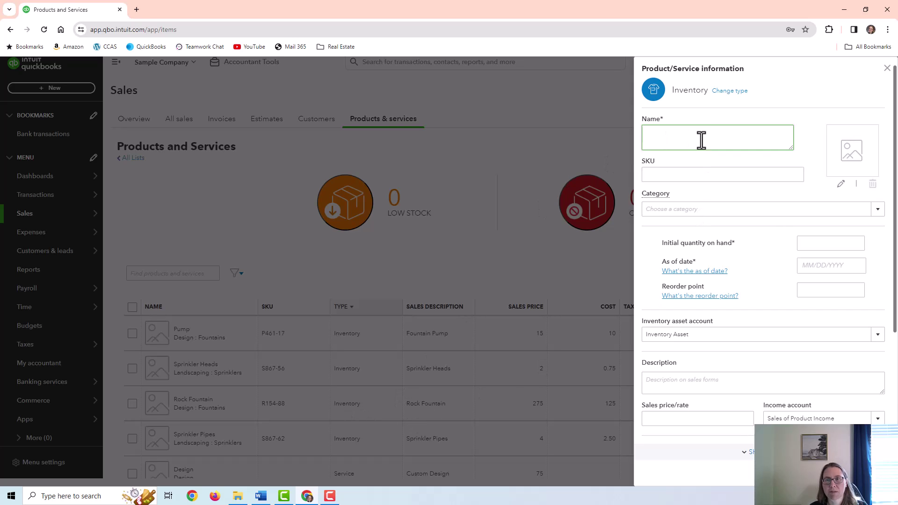
type("R")
key("BackSpace")
type("Large Rock Fountain")
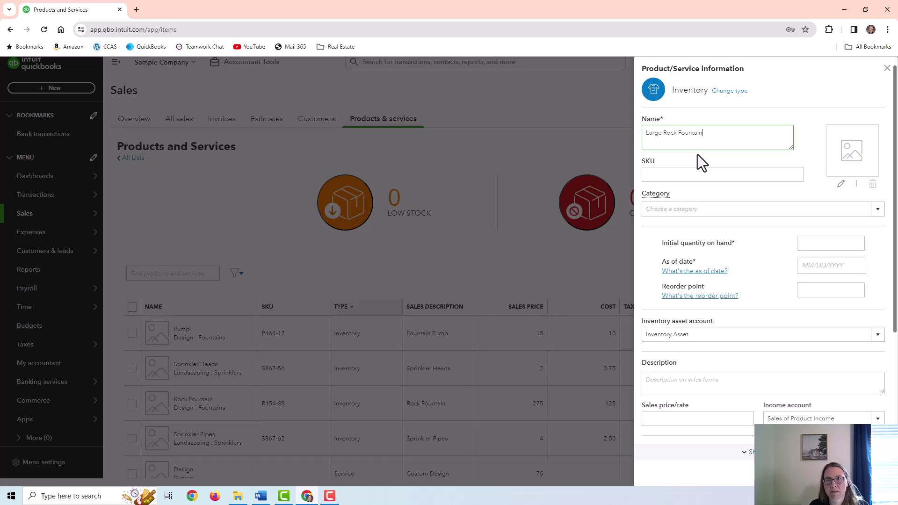
left_click(697, 177)
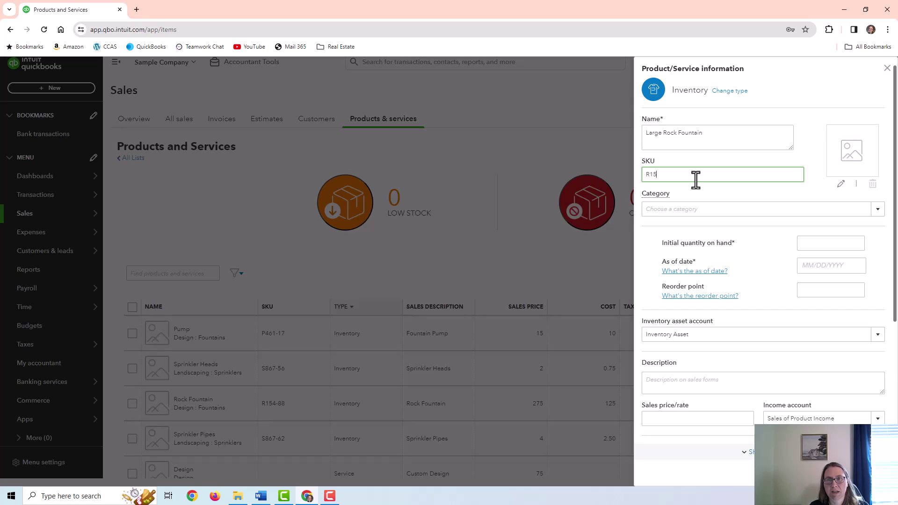
type("R15")
Set the item's initial quantity on hand to 0, the as-of date to 12/29/2023 and the reorder point to 2
left_click(828, 244)
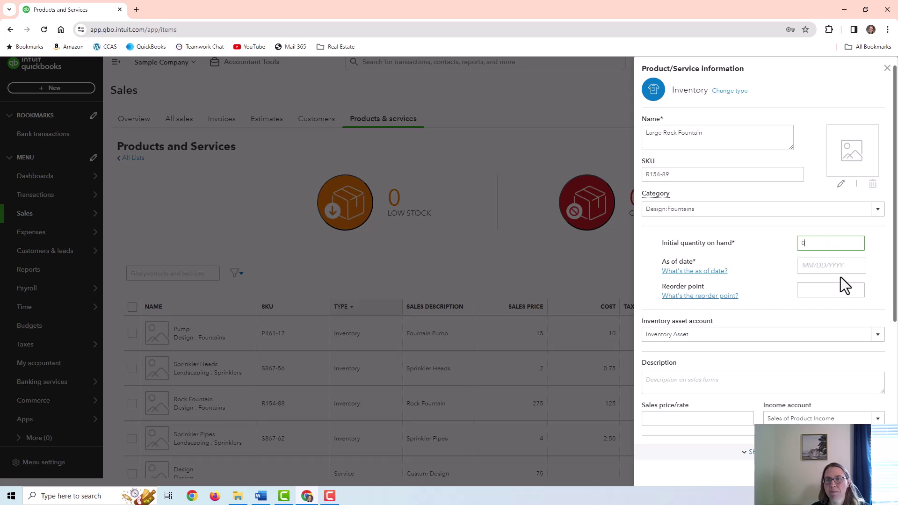
left_click(837, 267)
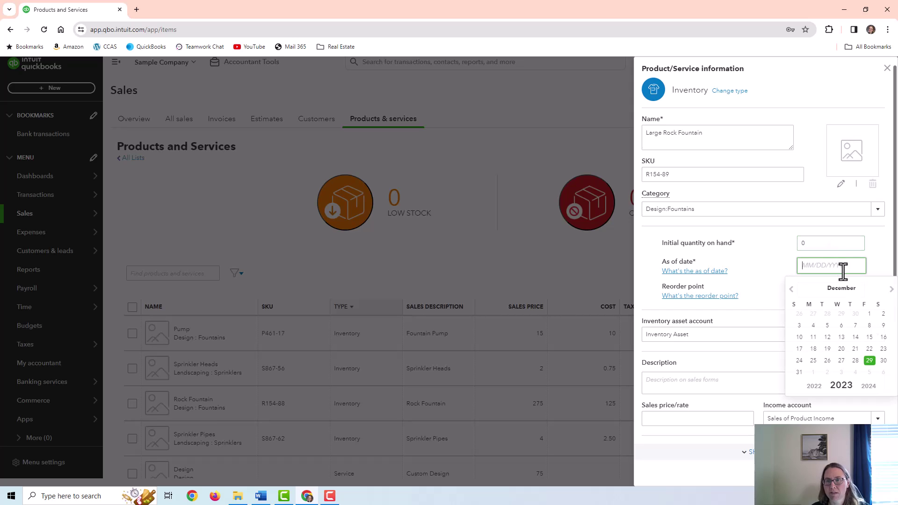
left_click(869, 361)
left_click(812, 293)
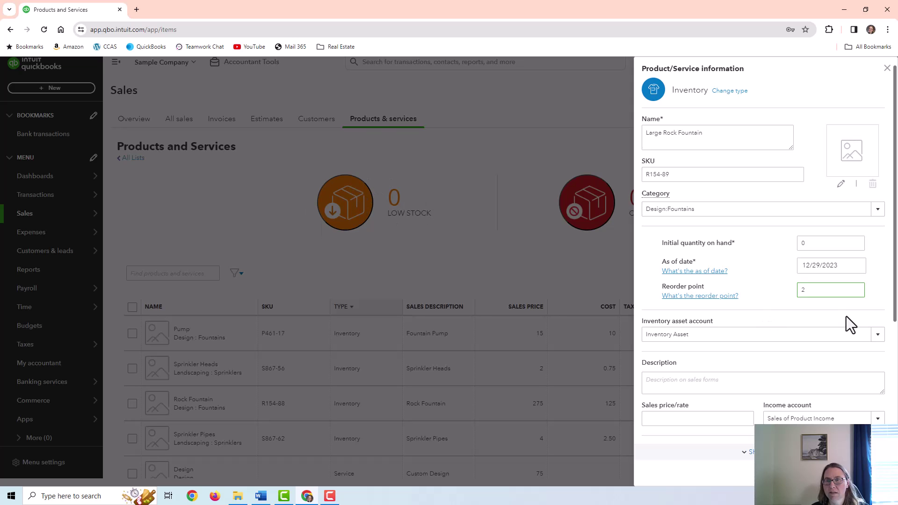
Check the choices for the new item's inventory asset, income and expense accounts
scroll(840, 311, "down", 2)
left_click(748, 243)
left_click(877, 248)
left_click(878, 248)
scroll(852, 321, "down", 2)
scroll(842, 281, "down", 1)
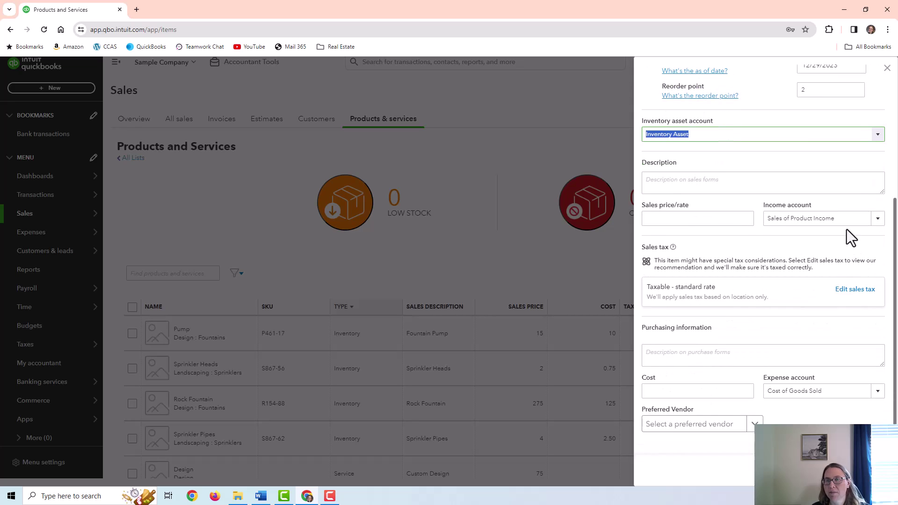
left_click(878, 220)
left_click(871, 253)
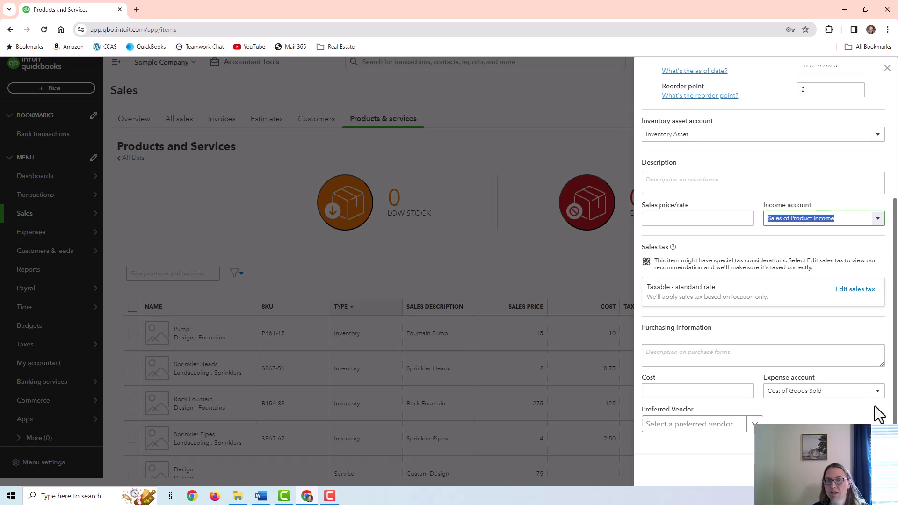
left_click(878, 391)
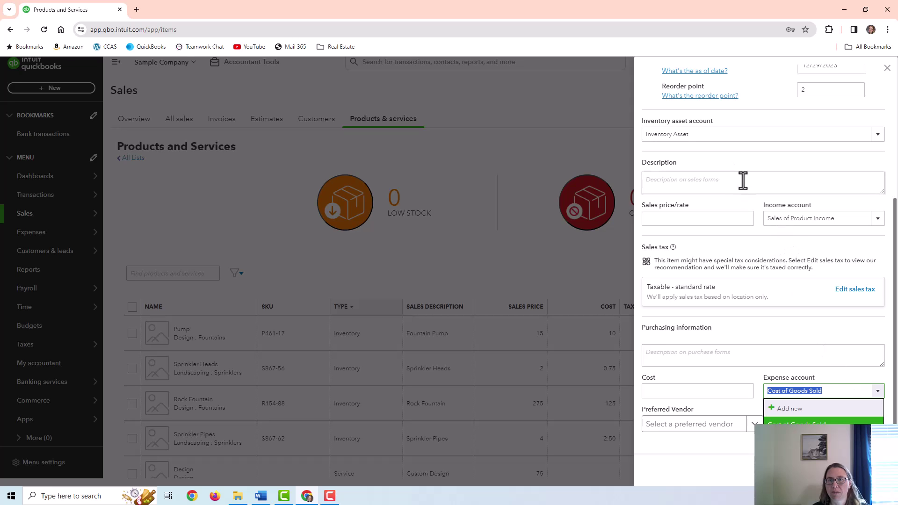
left_click(745, 185)
scroll(747, 186, "up", 2)
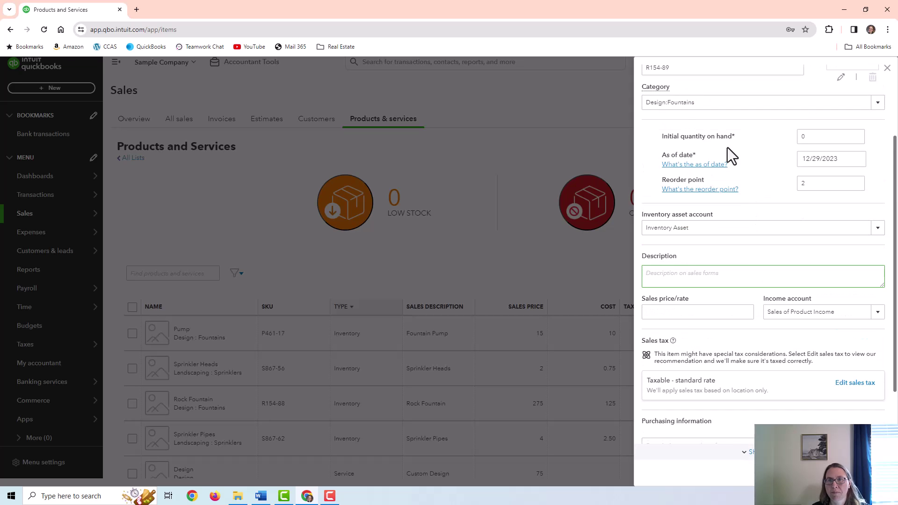
Copy the item name Large Rock Fountain into the new item's sales description
scroll(711, 136, "up", 3)
left_click(655, 140)
type("Large")
triple_click(650, 139)
right_click(672, 135)
left_click(687, 174)
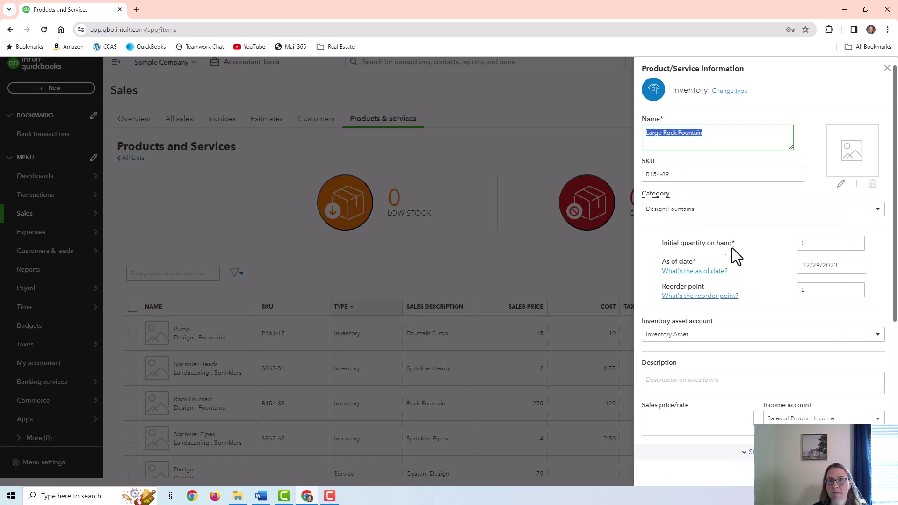
scroll(726, 240, "down", 3)
left_click(690, 239)
key("ctrl+v")
Set the item's sales price to 300 and cost to 135, save it, and check it in the product list
scroll(733, 275, "down", 1)
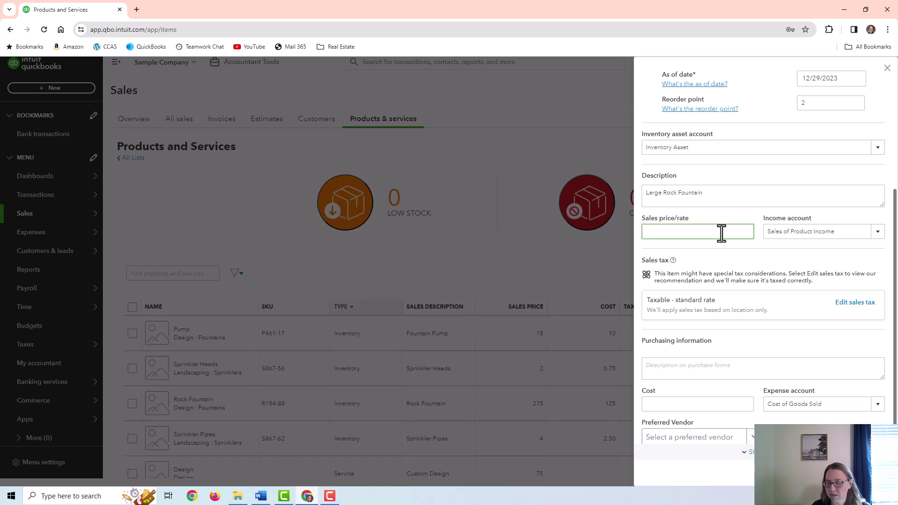
type("300")
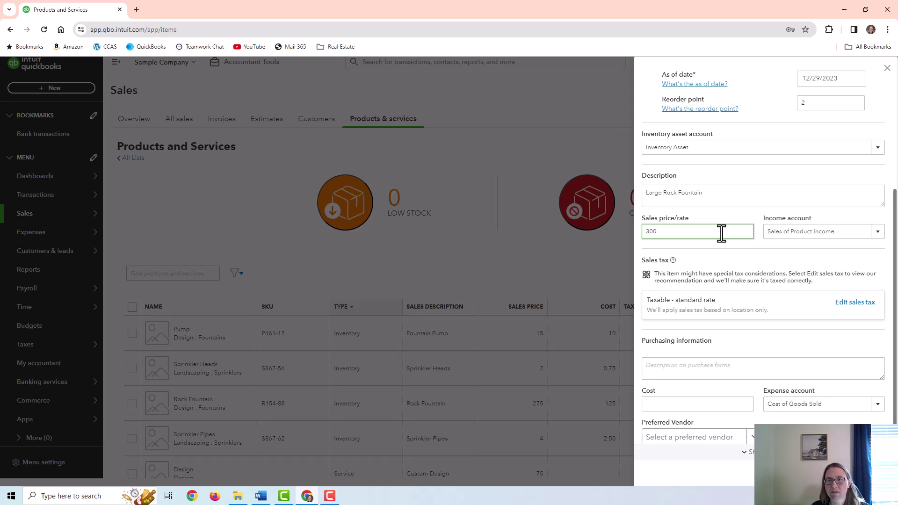
scroll(746, 276, "down", 1)
left_click(720, 394)
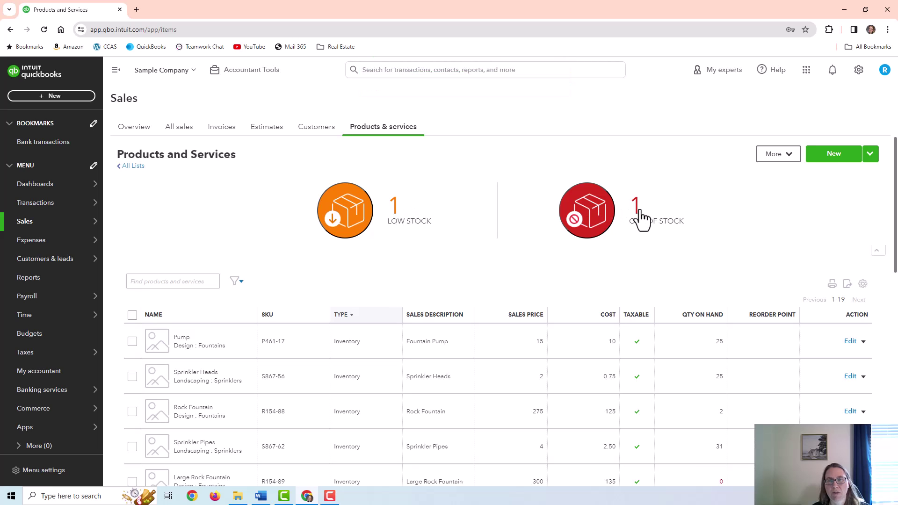
scroll(639, 216, "down", 3)
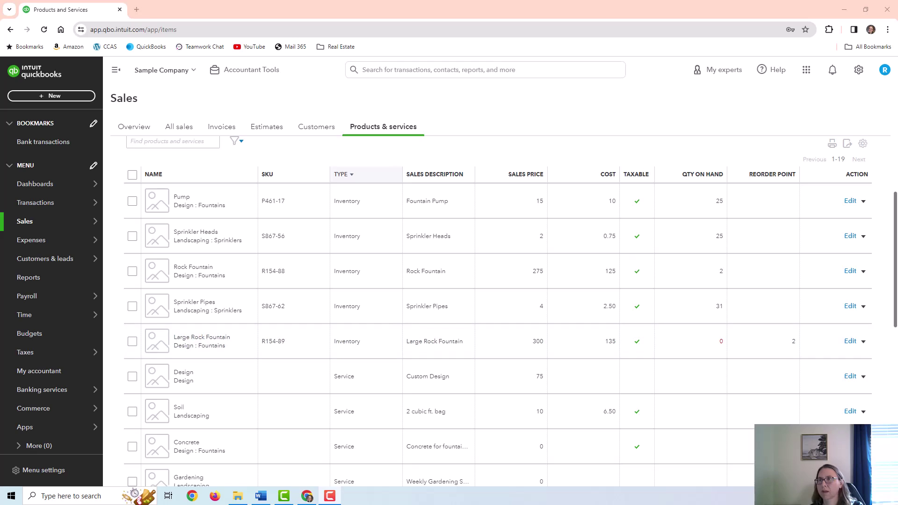
Open the Inventory Valuation Detail report and review the transactions and totals for each inventory item
mouse_move(41, 304)
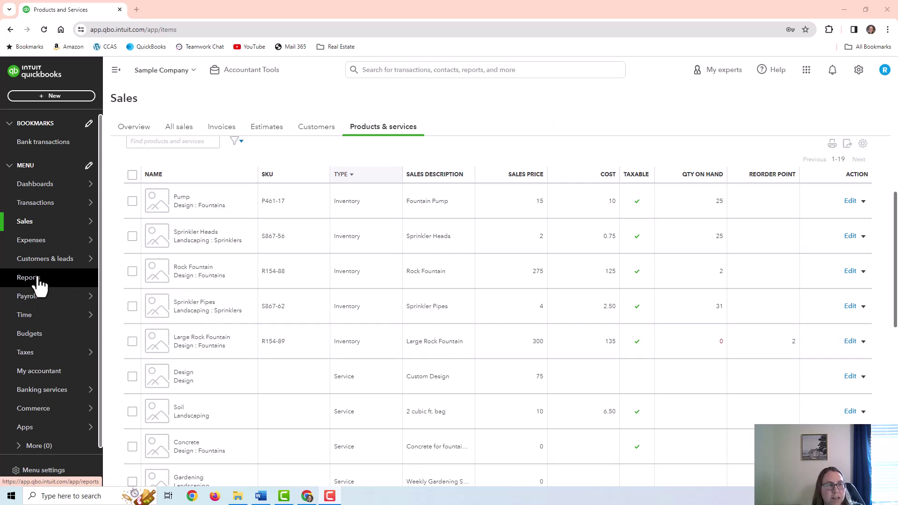
left_click(45, 287)
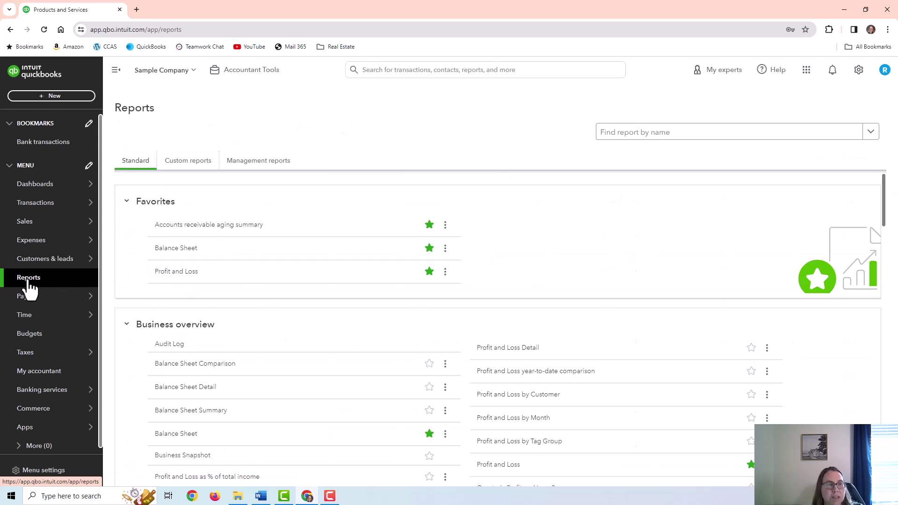
scroll(205, 283, "down", 2)
scroll(205, 283, "down", 10)
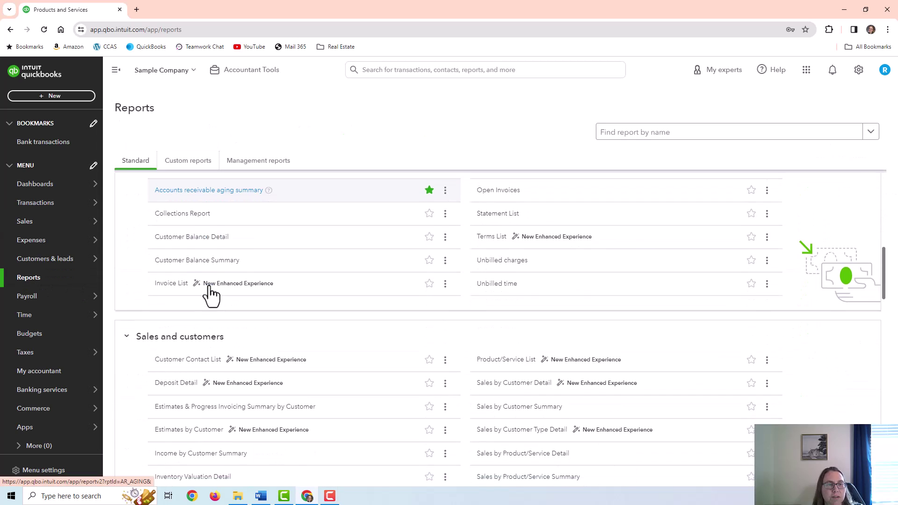
scroll(216, 314, "up", 1)
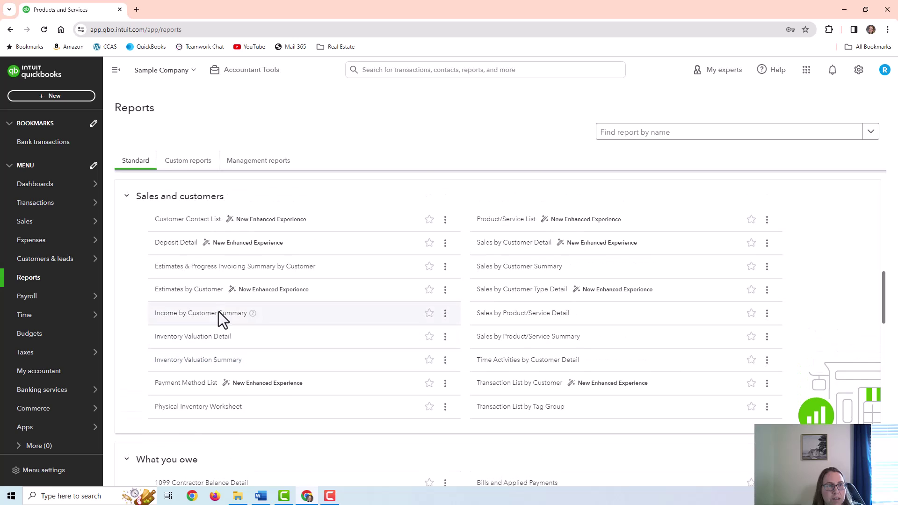
left_click(214, 340)
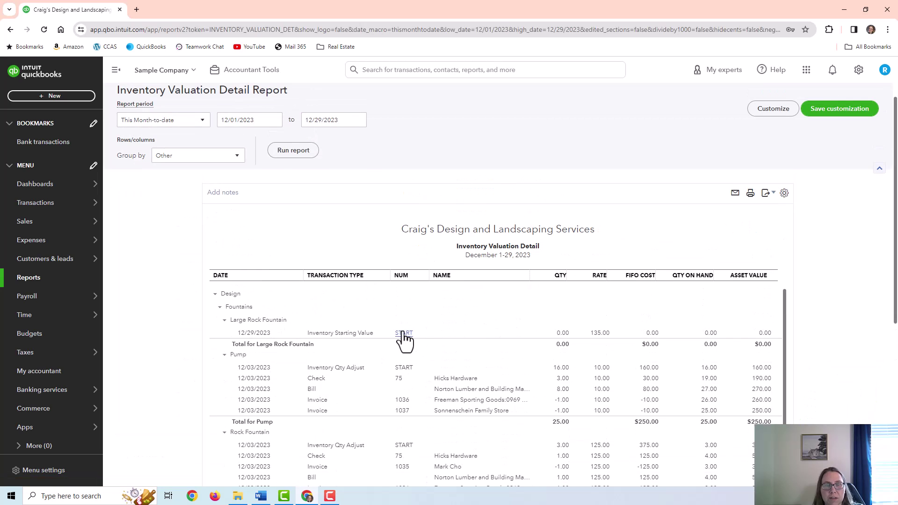
scroll(414, 341, "down", 1)
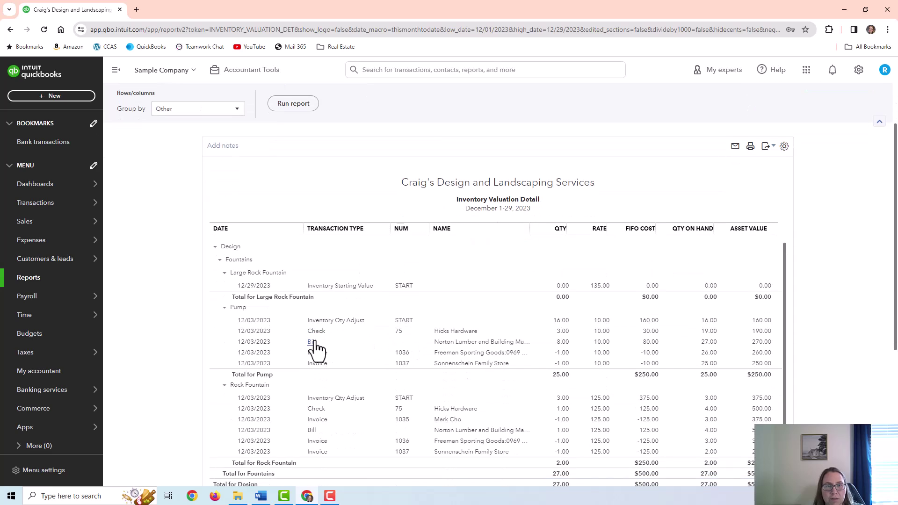
scroll(316, 346, "down", 1)
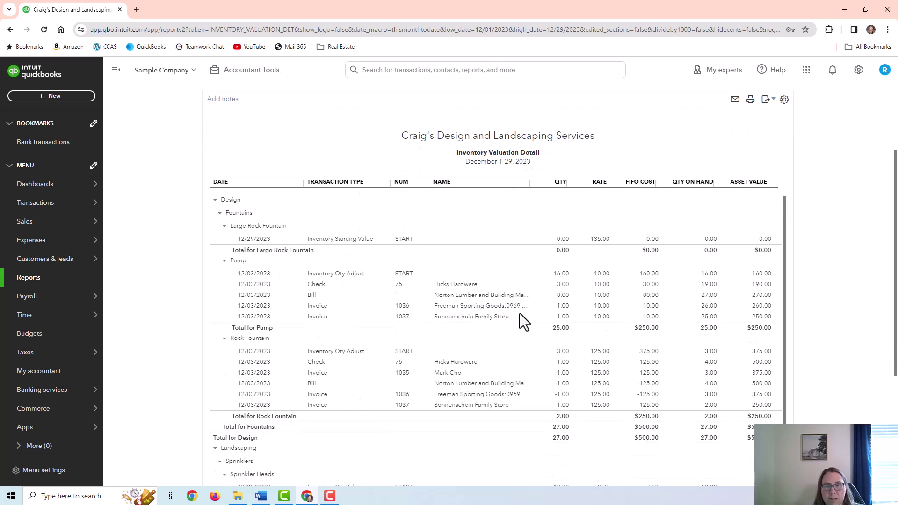
scroll(524, 316, "down", 1)
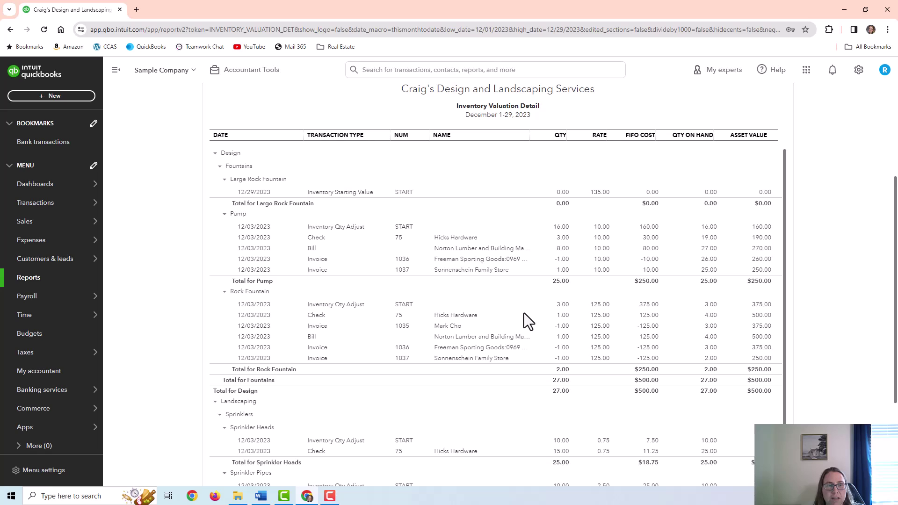
scroll(450, 290, "up", 4)
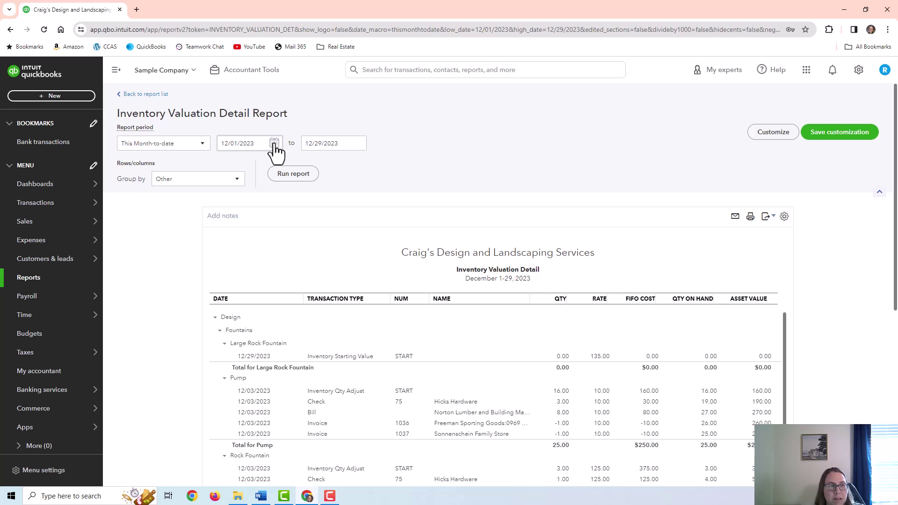
Open the Inventory Valuation Summary report and review each item's quantity, asset value and average cost
left_click(49, 279)
scroll(230, 374, "down", 14)
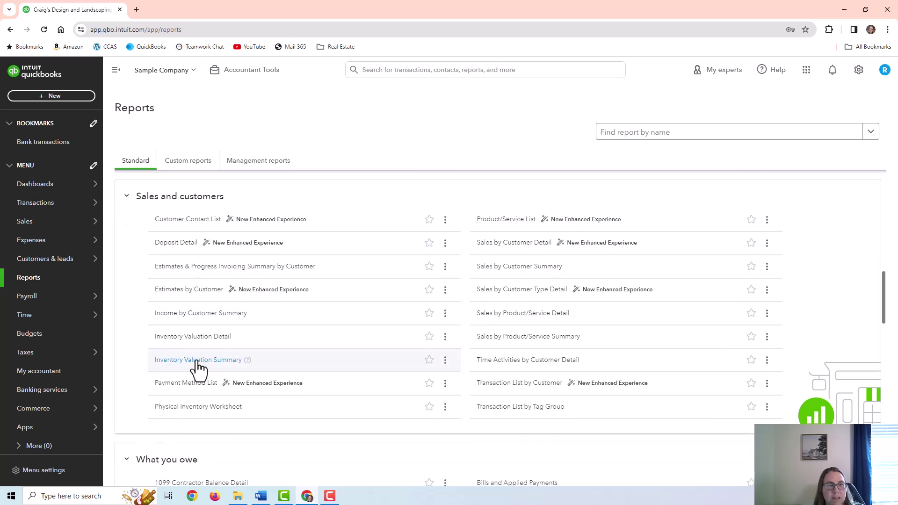
left_click(198, 362)
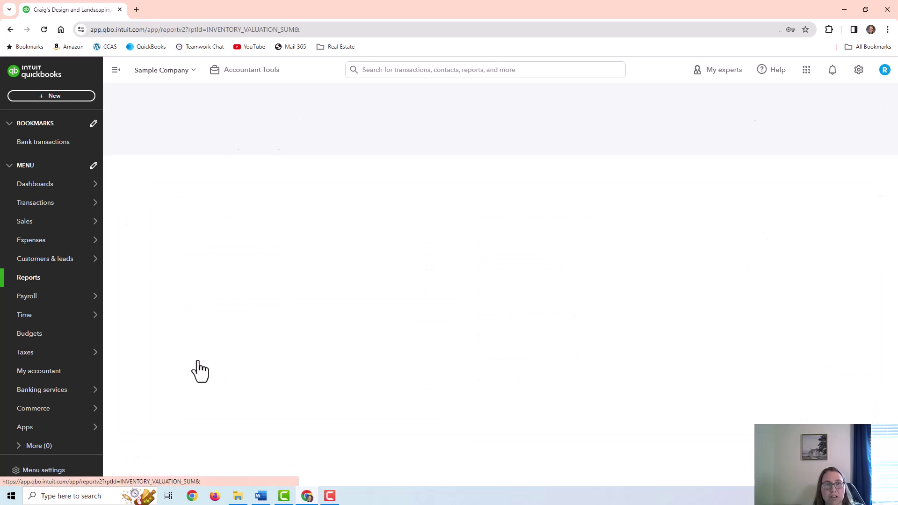
scroll(206, 367, "down", 3)
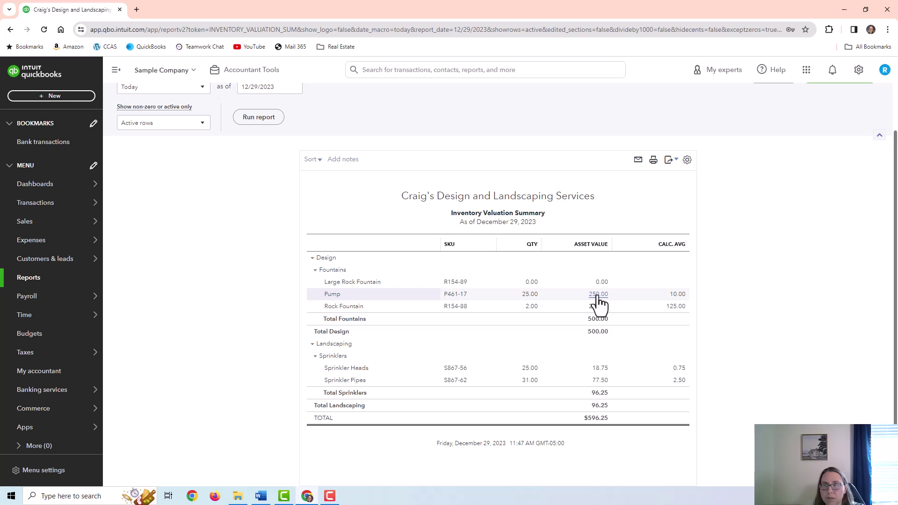
Open the Physical Inventory Worksheet report and examine its reorder point and quantity on purchase order columns
left_click(31, 281)
scroll(275, 347, "down", 10)
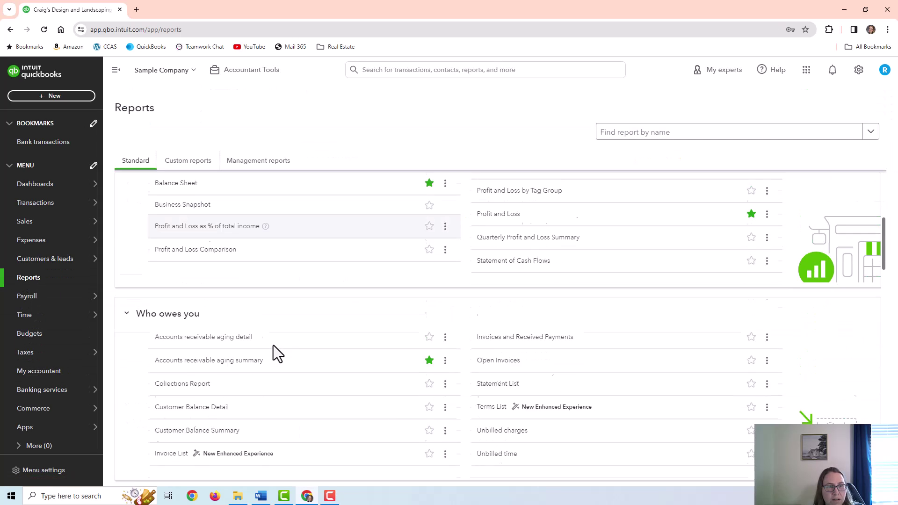
scroll(273, 345, "down", 5)
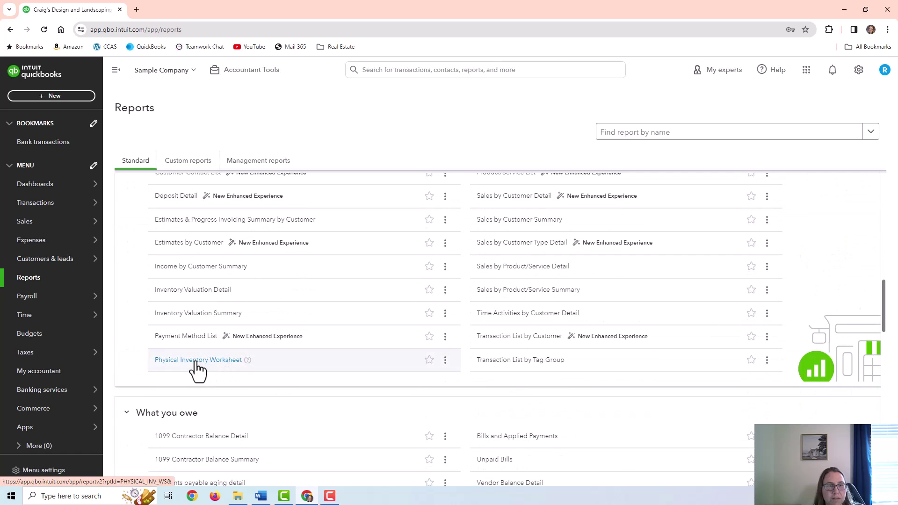
left_click(195, 361)
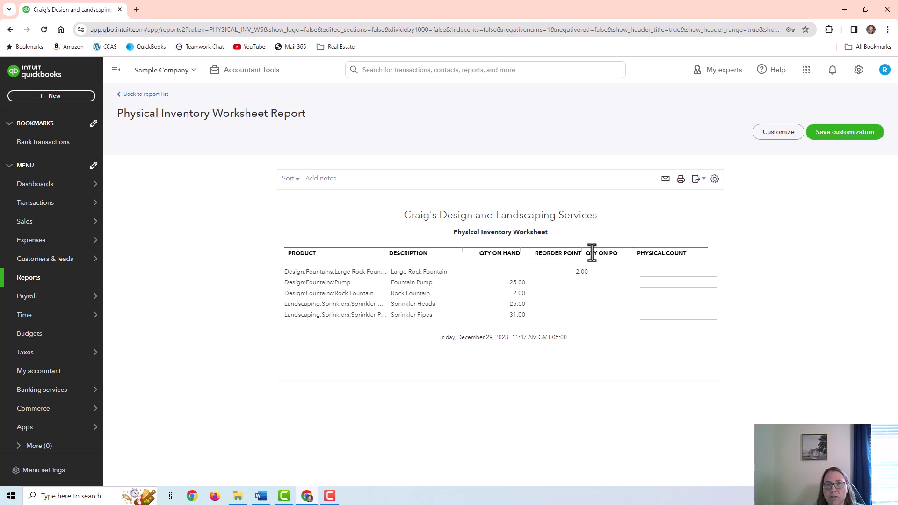
left_click_drag(586, 253, 622, 256)
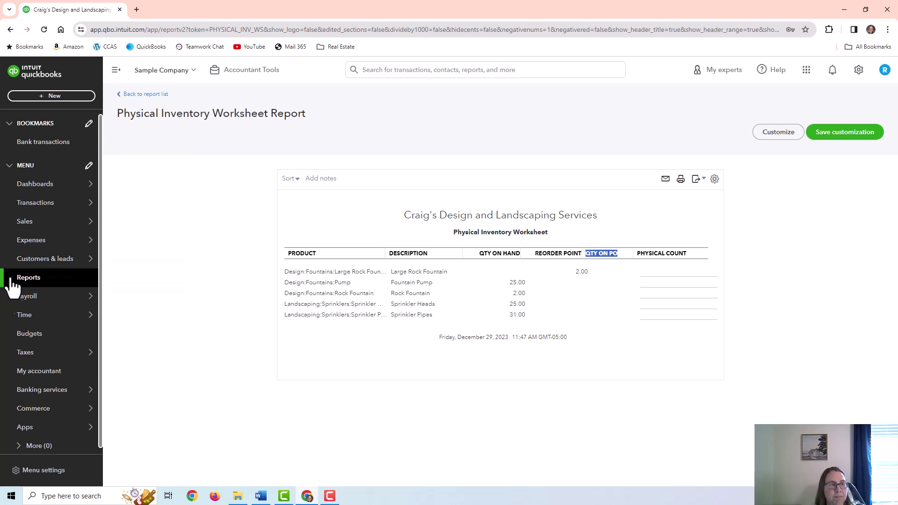
Start a new purchase order for the vendor Norton Lumber and Building Materials
left_click(33, 280)
mouse_move(31, 246)
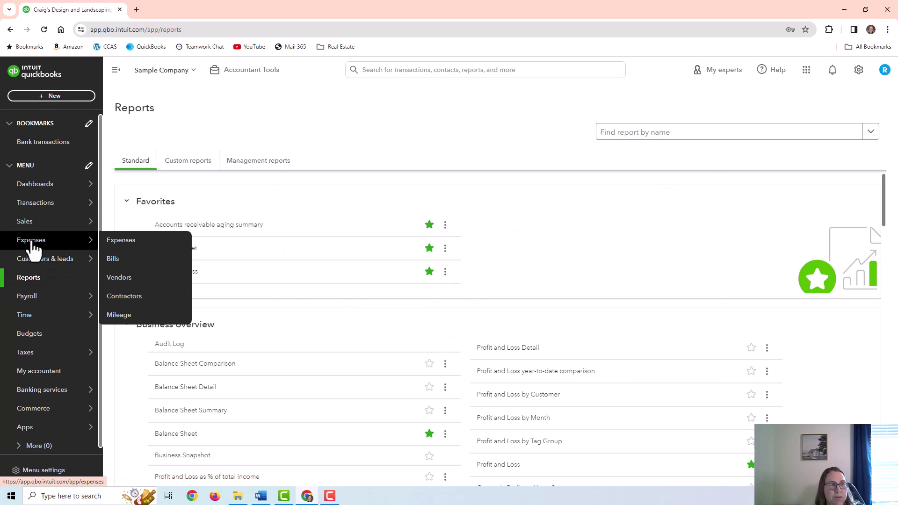
left_click(119, 279)
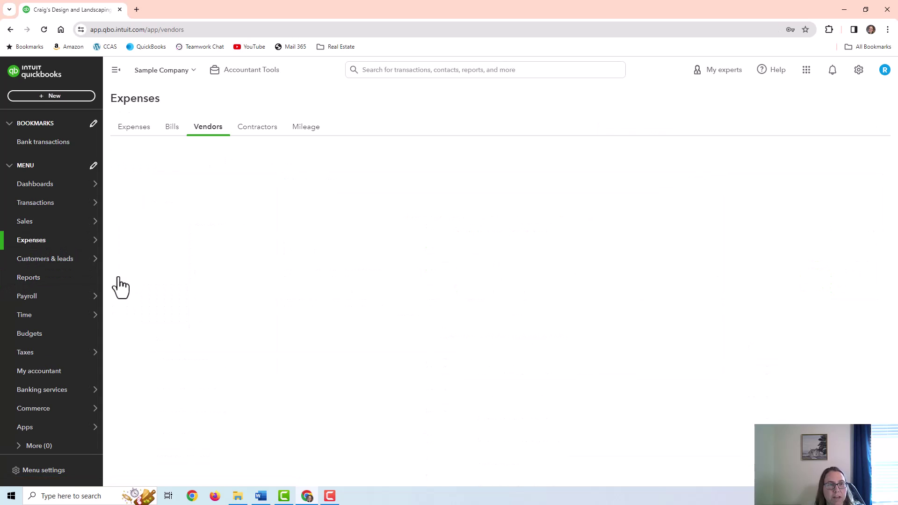
scroll(244, 310, "down", 4)
scroll(244, 312, "down", 6)
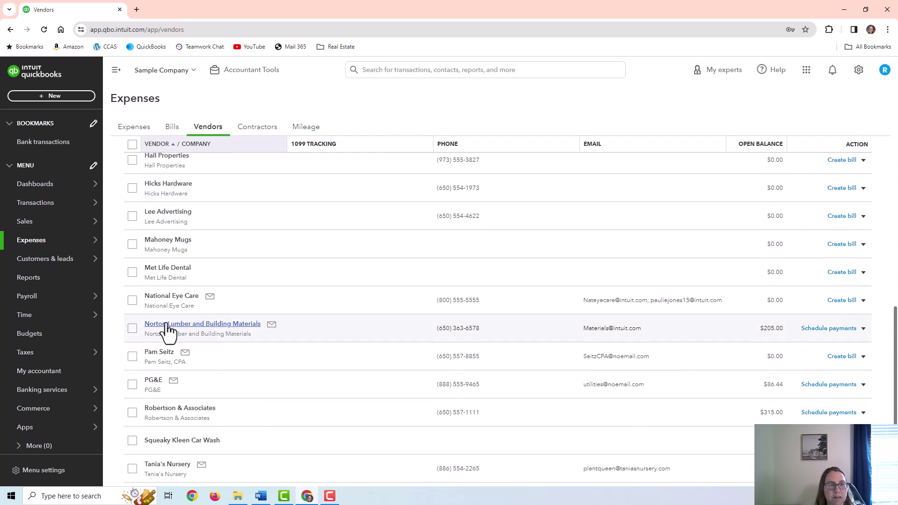
left_click(221, 333)
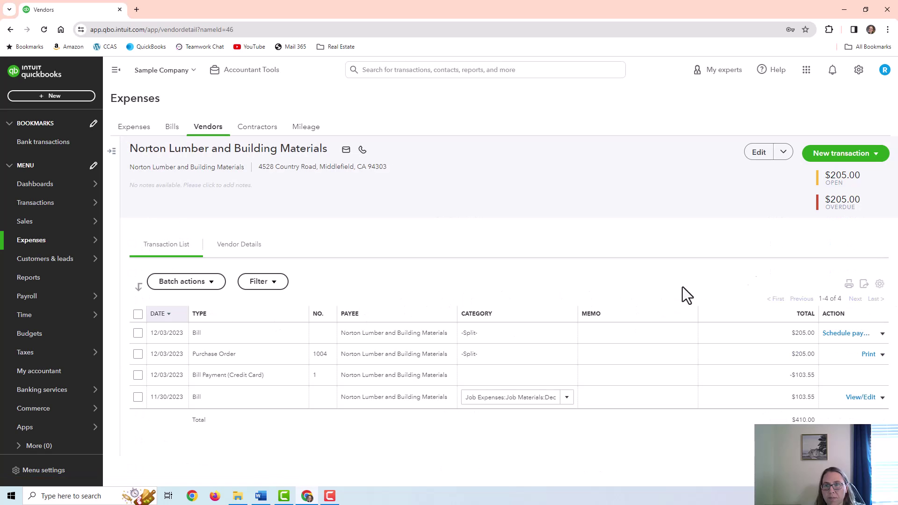
left_click(856, 157)
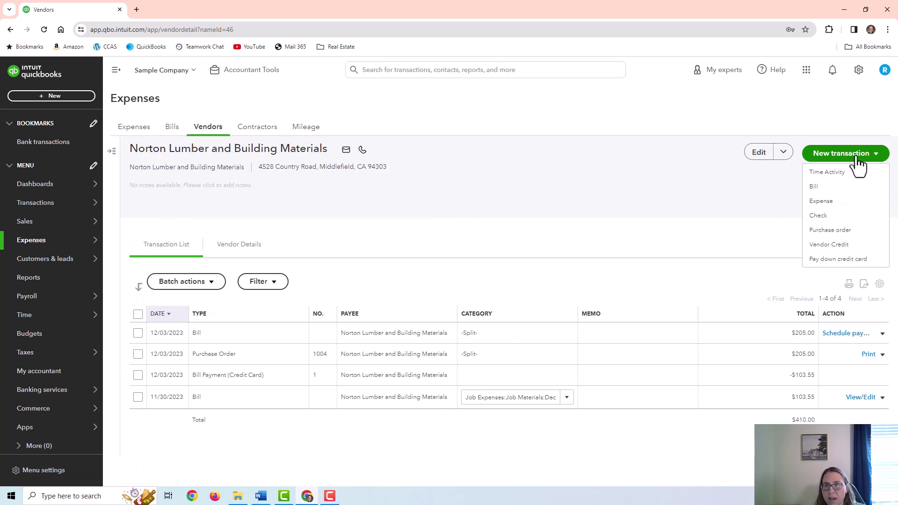
left_click(831, 230)
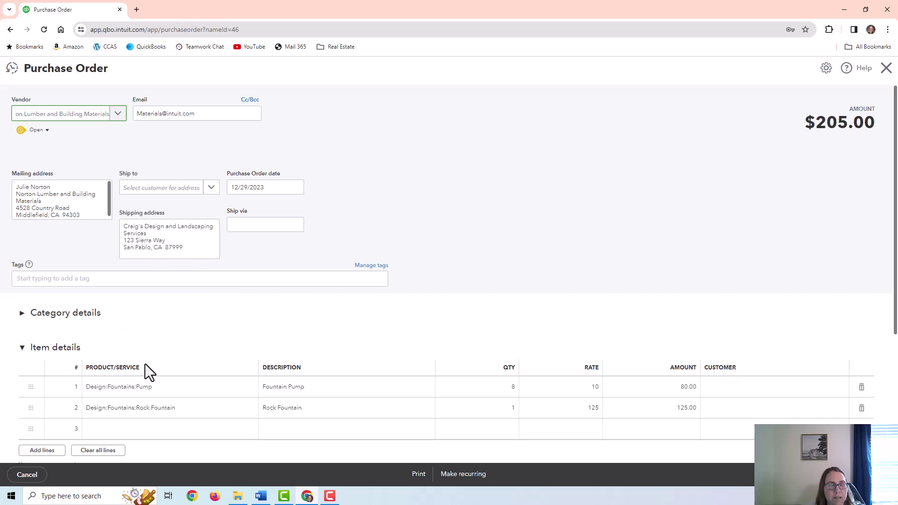
Remove the Rock Fountain line from the purchase order and change the Pump line's product to Large Rock Fountain
left_click(862, 408)
left_click(262, 387)
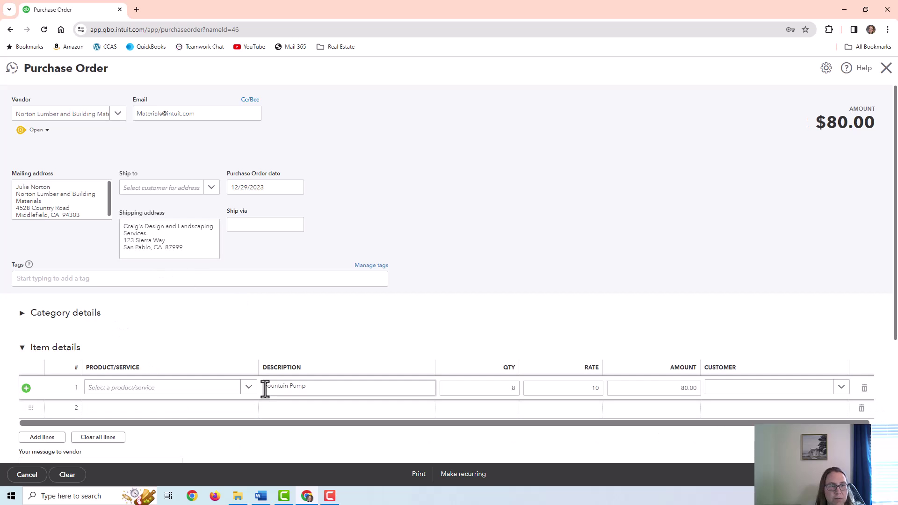
left_click(249, 388)
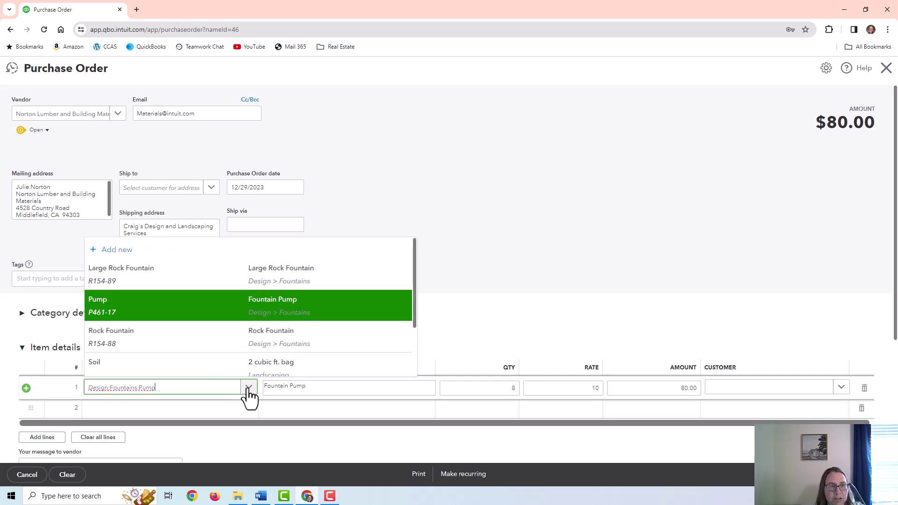
left_click(165, 277)
Set the Large Rock Fountain quantity to 5 and save and close the purchase order
left_click(500, 387)
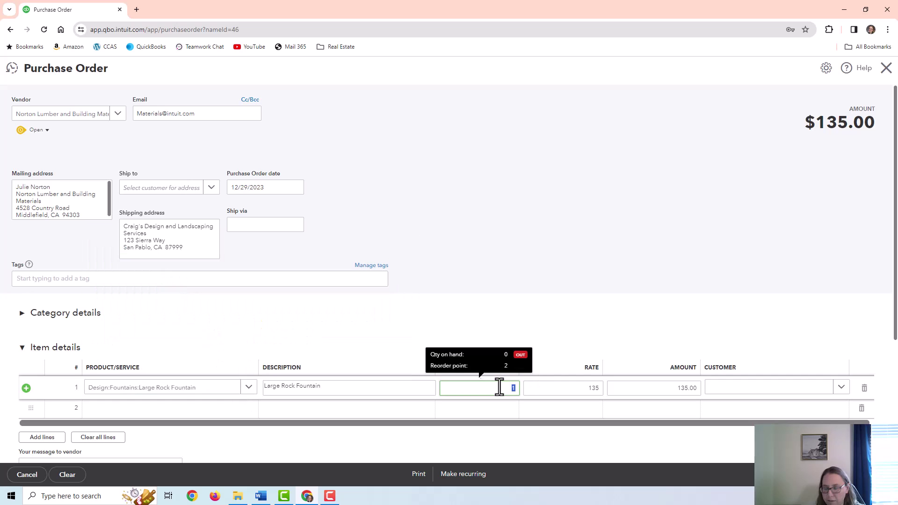
key("Tab")
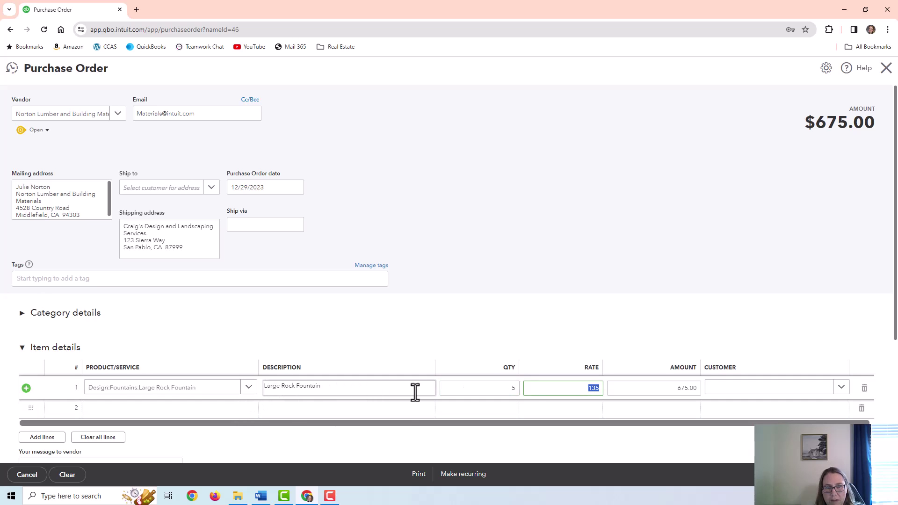
double_click(513, 388)
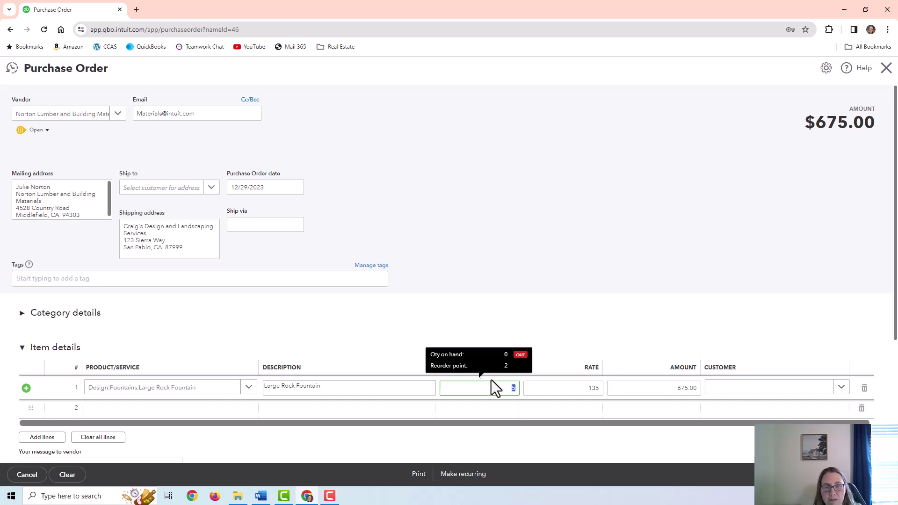
key("Return")
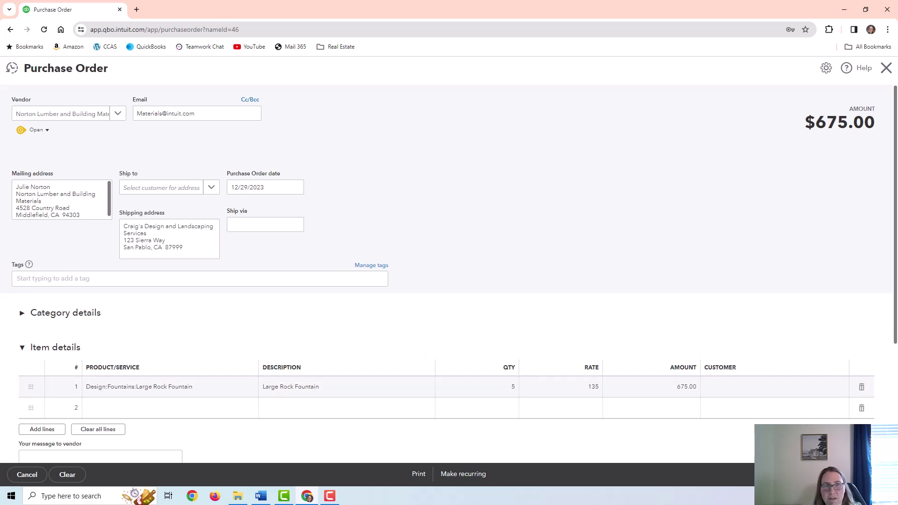
left_click(832, 474)
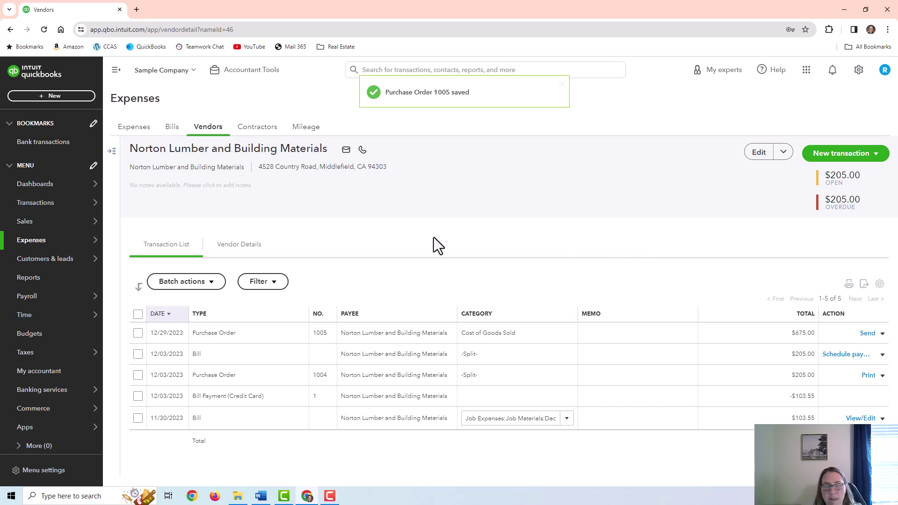
Open the Inventory Valuation Summary report and check the quantity of Large Rock Fountain
left_click(29, 277)
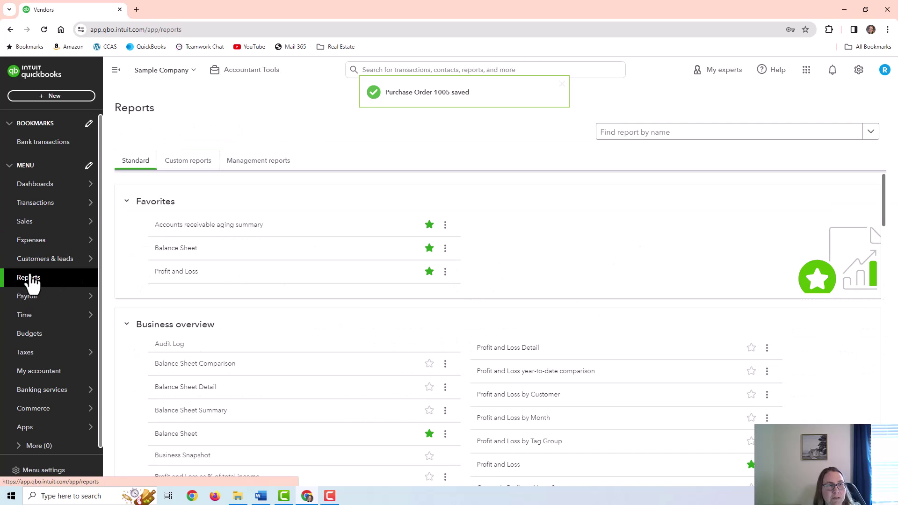
scroll(256, 347, "down", 9)
scroll(209, 299, "down", 3)
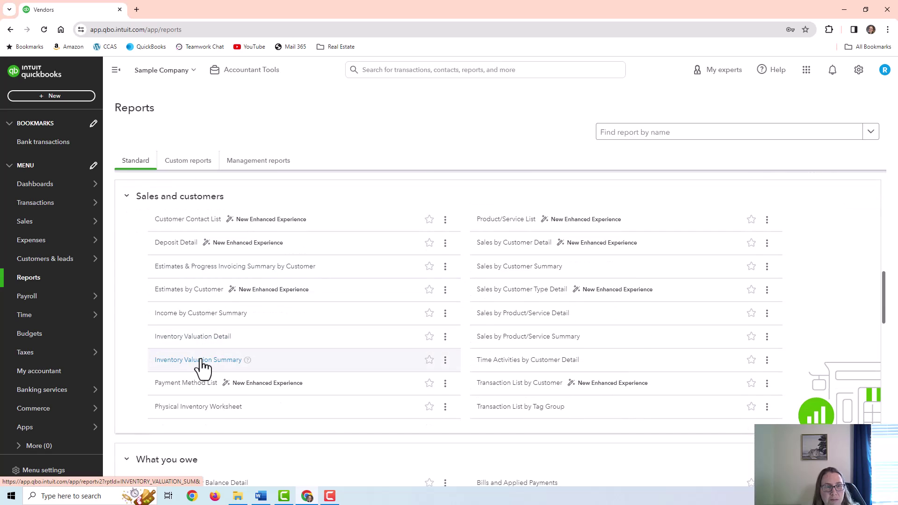
left_click(200, 360)
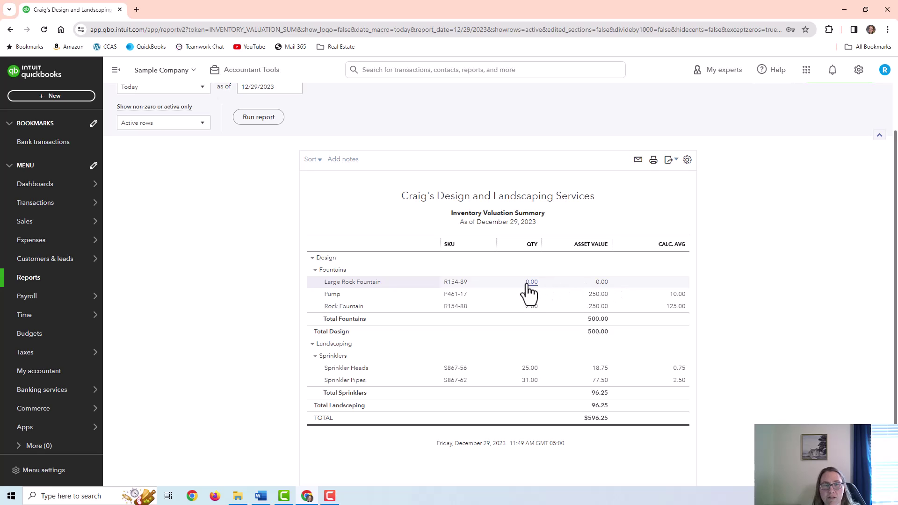
Open the Physical Inventory Worksheet report and check Large Rock Fountain's quantity on purchase order
left_click(39, 281)
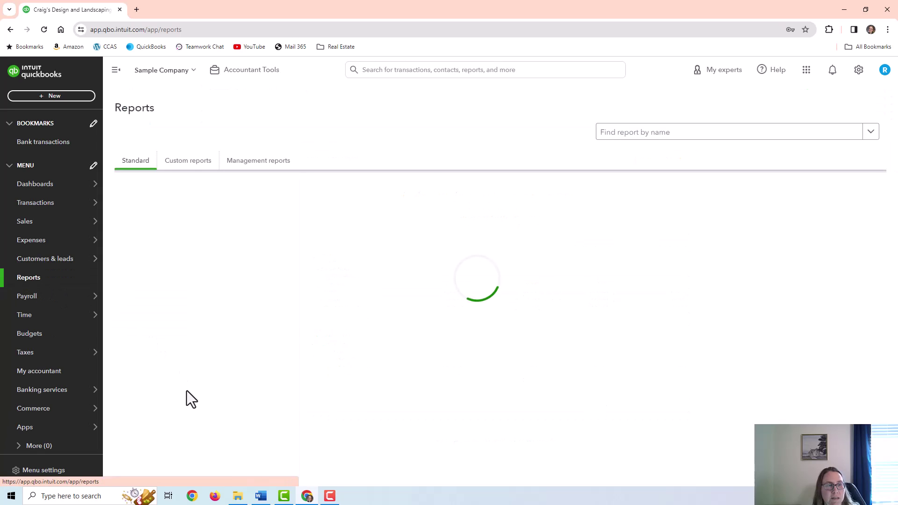
scroll(166, 328, "down", 2)
left_click(184, 318)
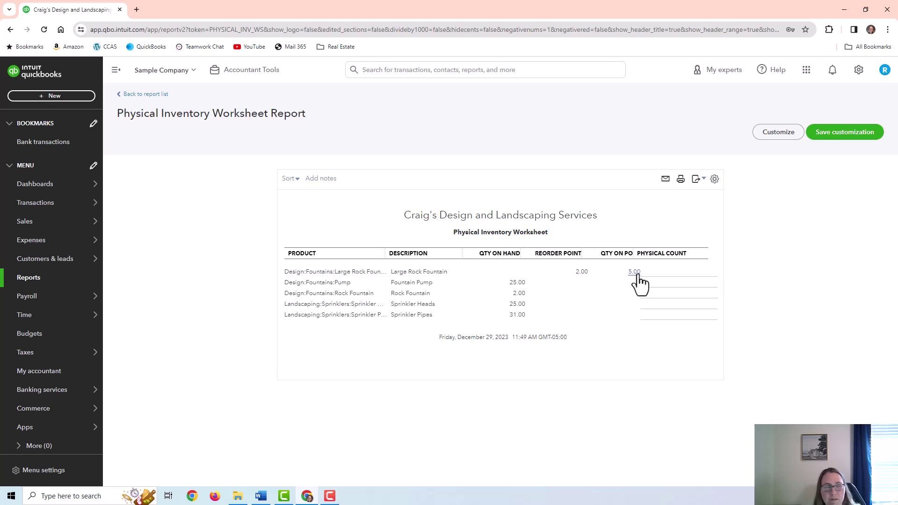
Open the vendor Norton Lumber and Building Materials and copy purchase order 1005 to a bill
mouse_move(29, 240)
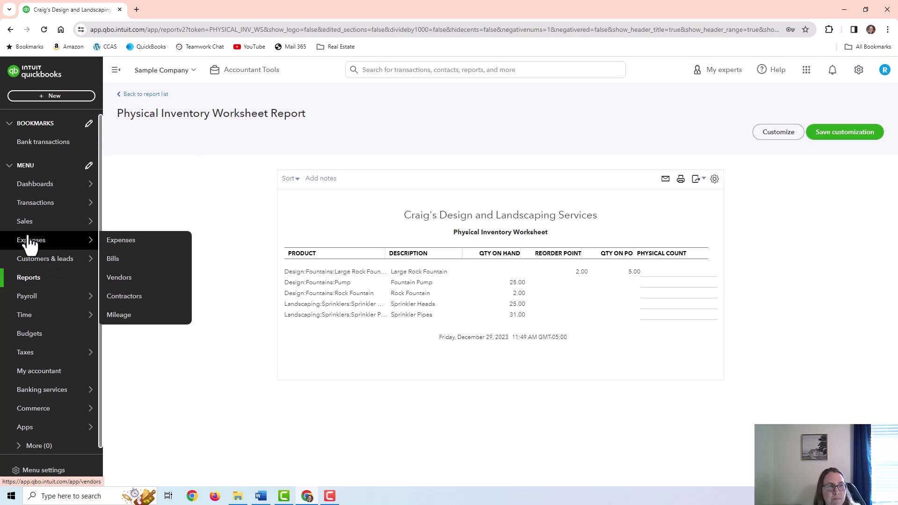
left_click(124, 278)
scroll(454, 327, "down", 5)
left_click(188, 327)
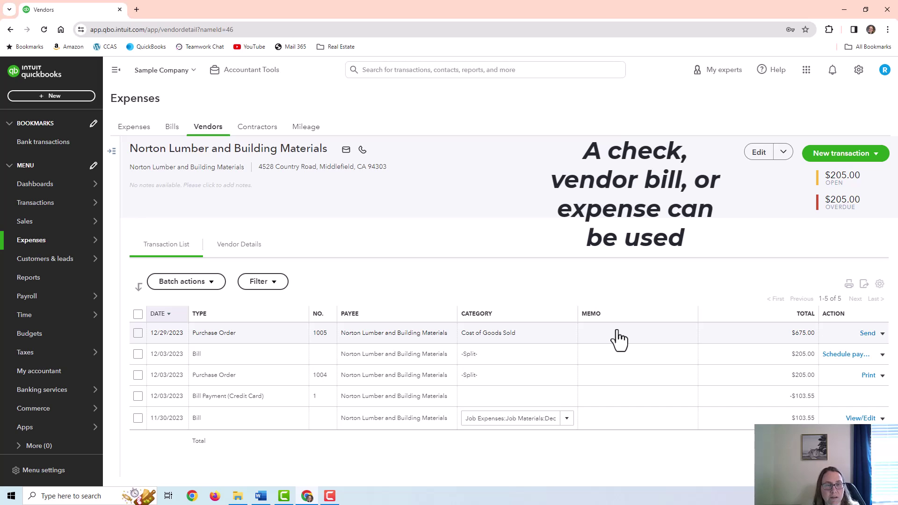
left_click(883, 333)
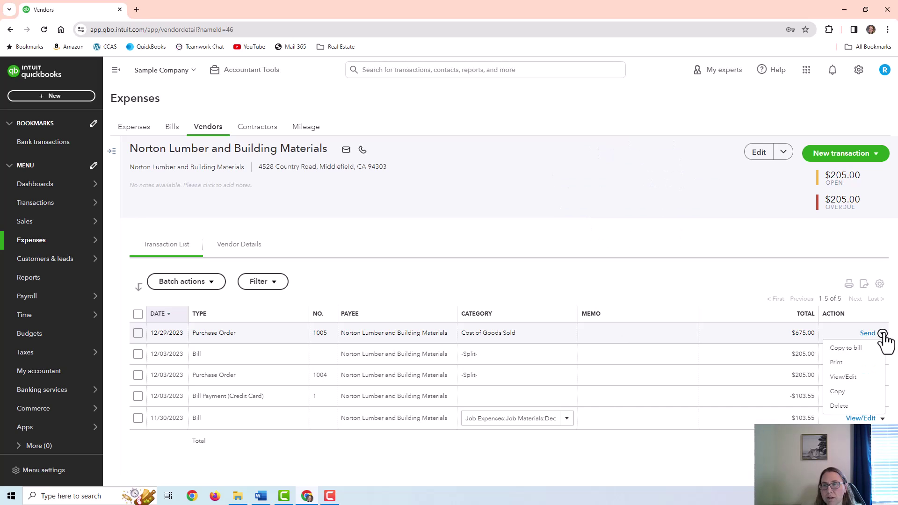
left_click(847, 348)
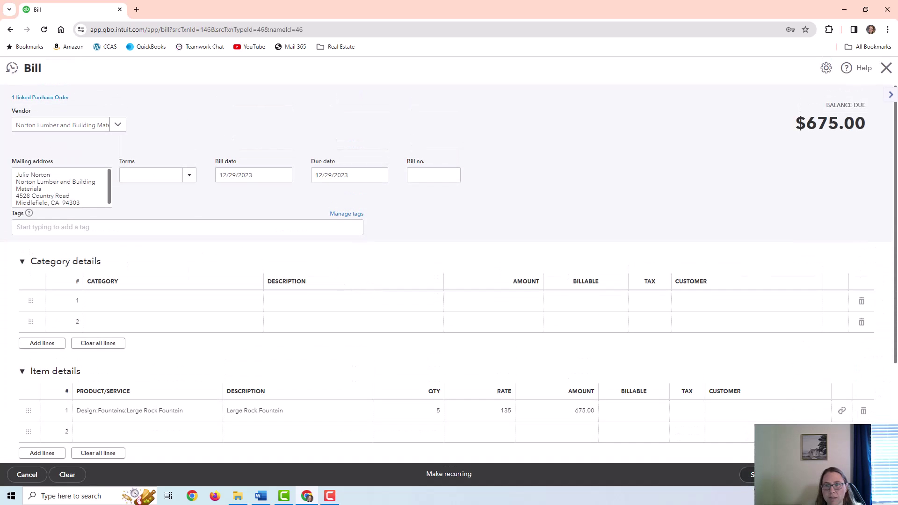
Save the Large Rock Fountain bill, review its item details and close it
left_click(752, 475)
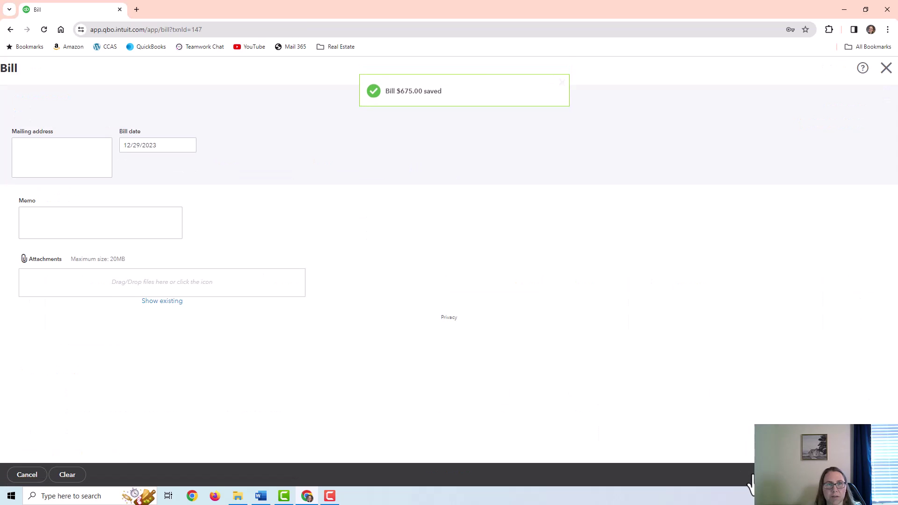
scroll(238, 397, "down", 2)
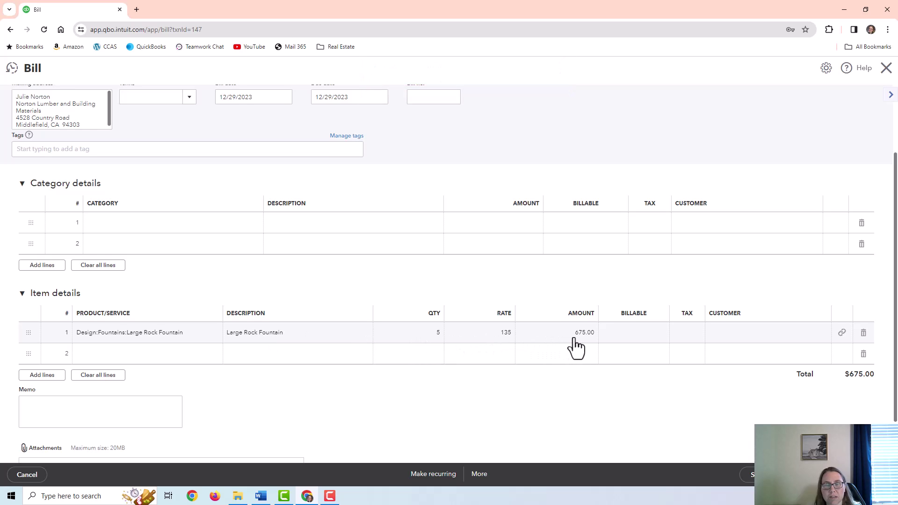
left_click(888, 68)
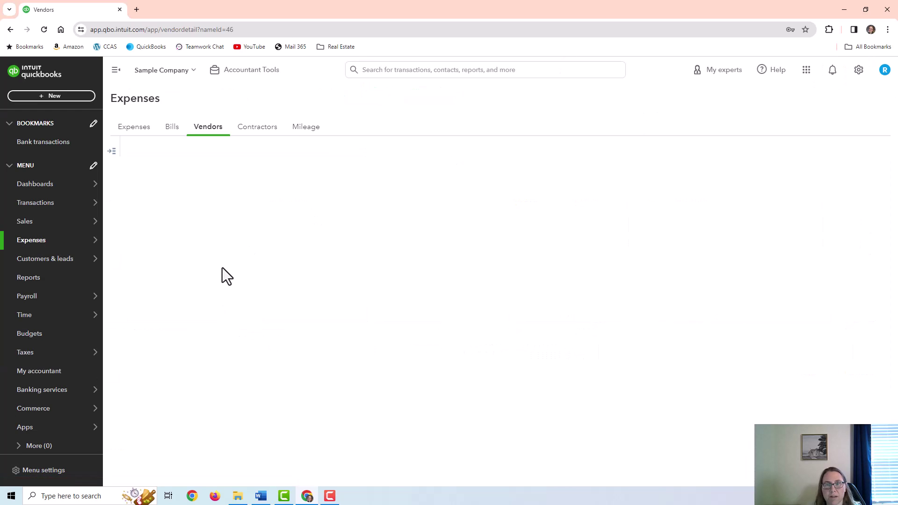
Open the Inventory Valuation Detail report and examine the Large Rock Fountain transactions and quantity on hand
mouse_move(97, 303)
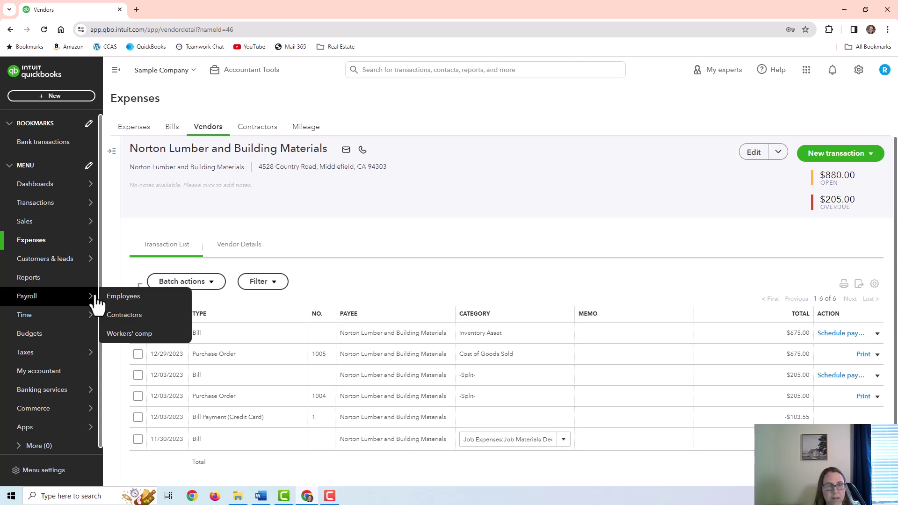
left_click(29, 283)
scroll(201, 356, "down", 10)
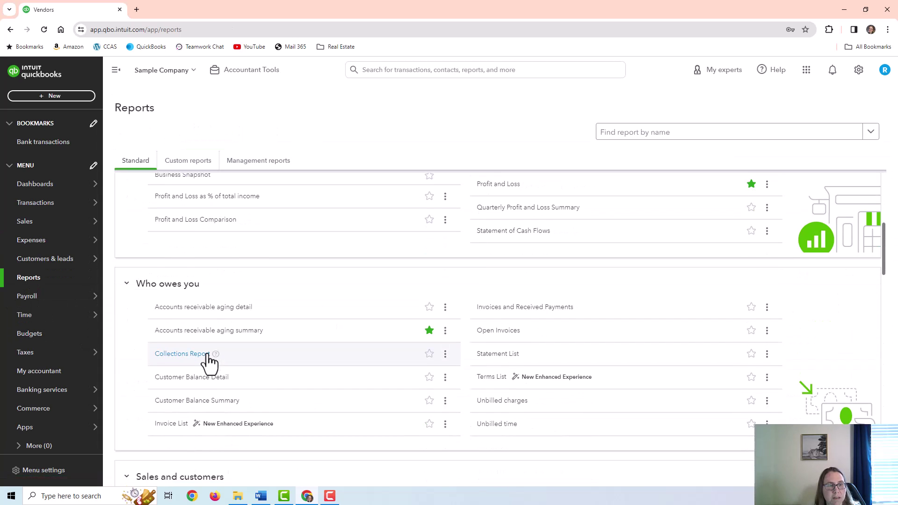
scroll(207, 357, "down", 2)
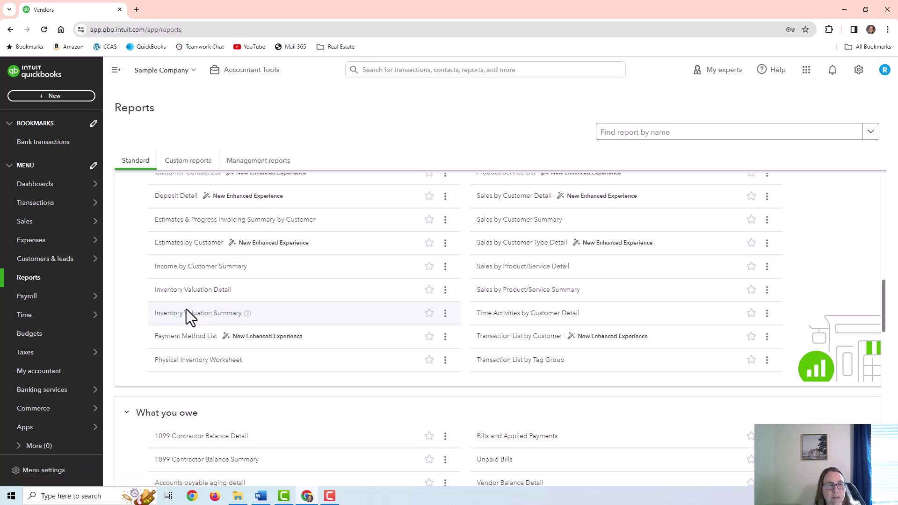
left_click(192, 290)
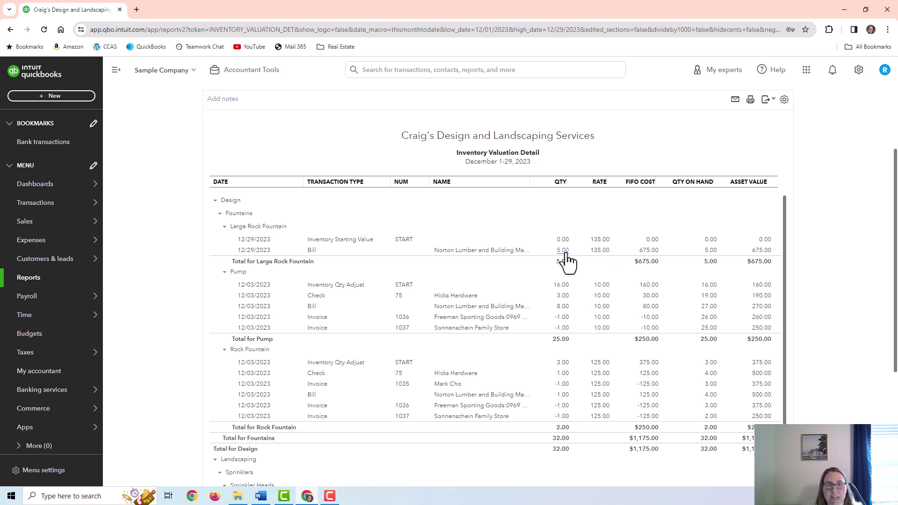
scroll(568, 262, "down", 1)
Return to the vendor Norton Lumber and Building Materials and delete the 12/29/2023 bill for $675.00
mouse_move(52, 241)
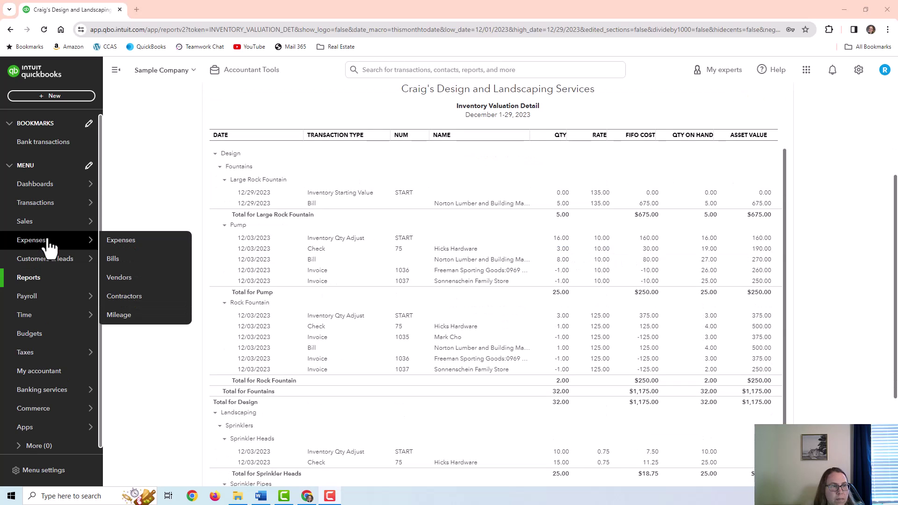
left_click(134, 280)
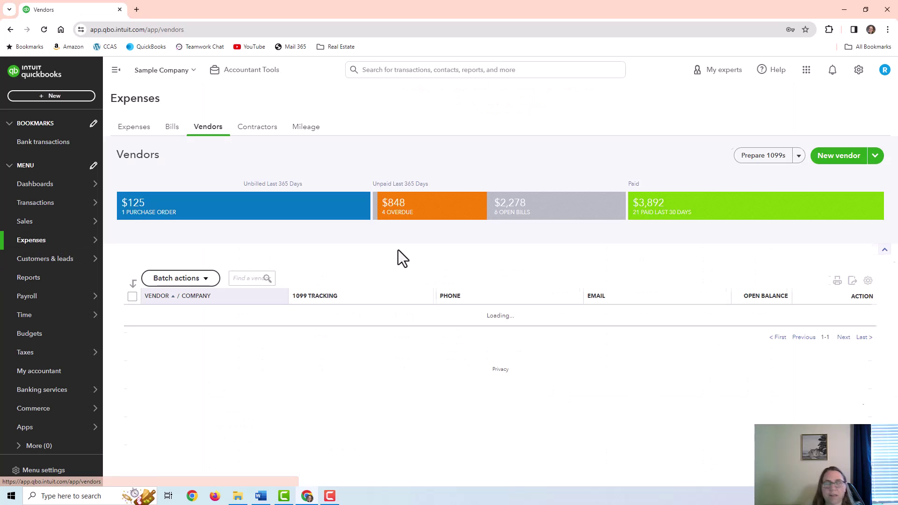
scroll(374, 248, "down", 10)
left_click(182, 325)
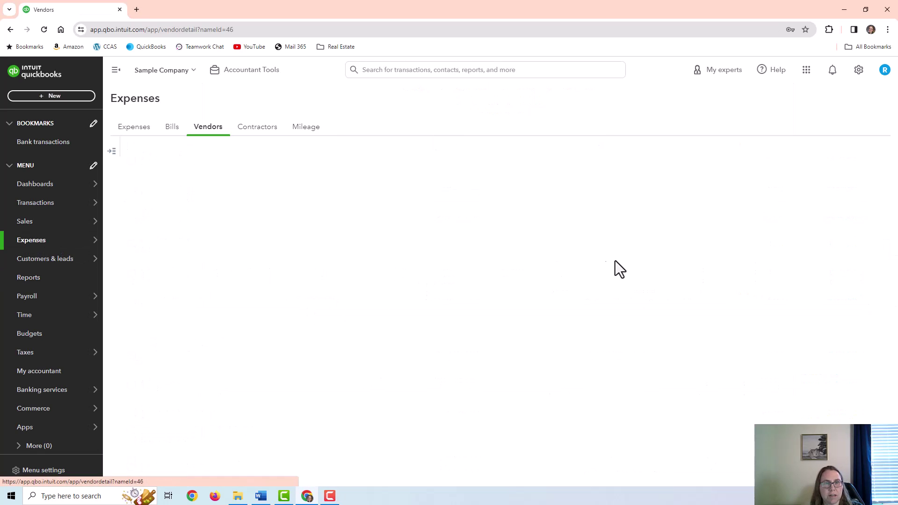
left_click(877, 334)
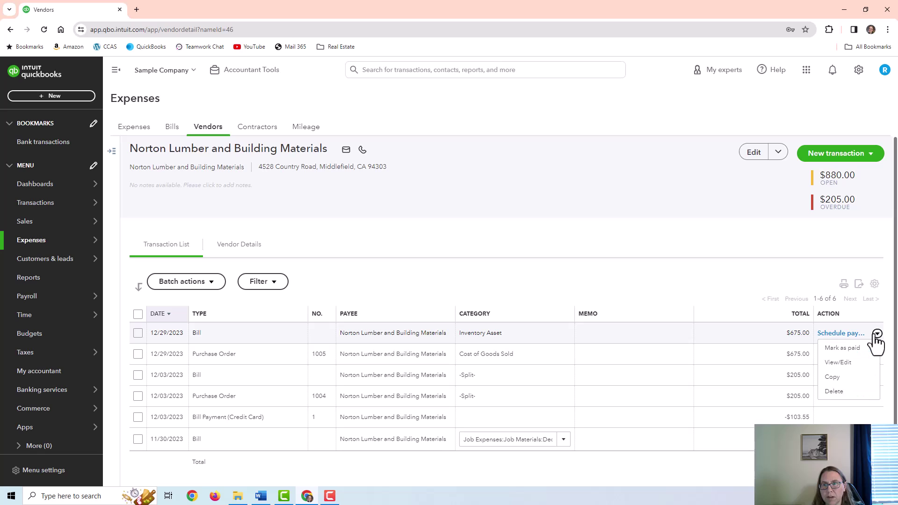
left_click(842, 392)
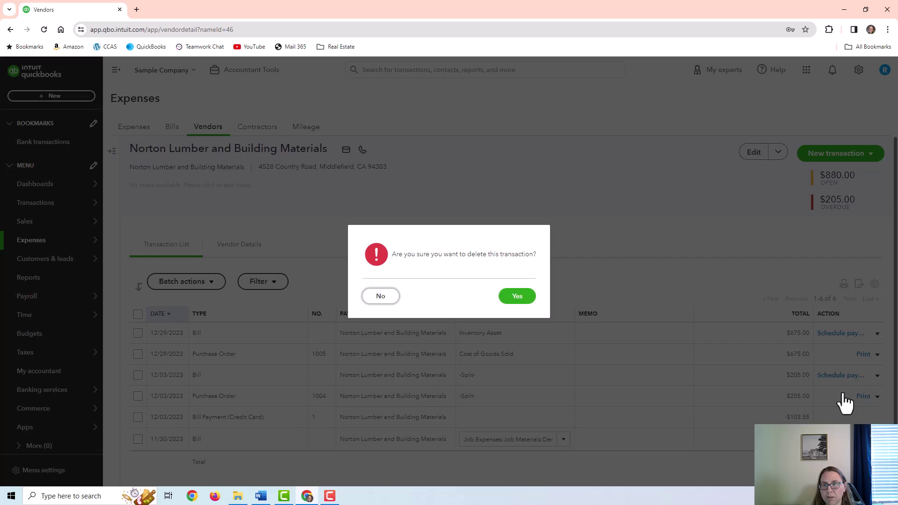
left_click(504, 295)
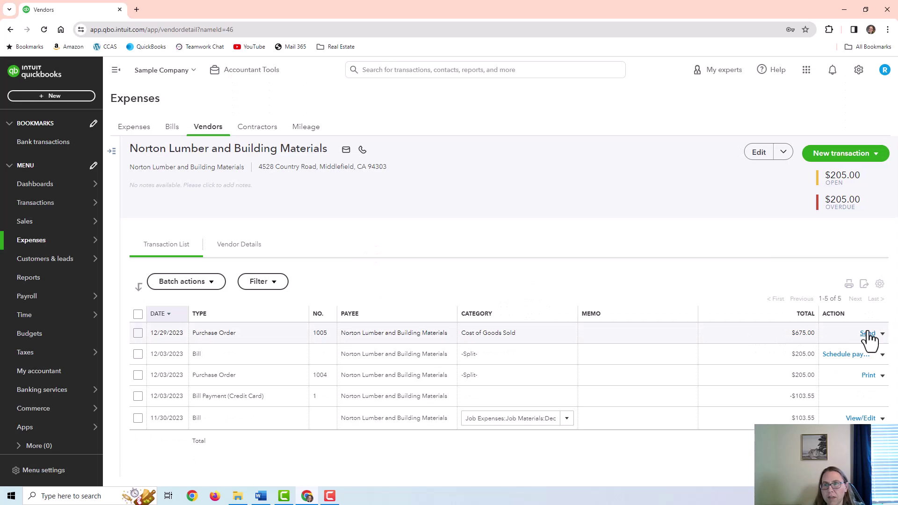
Create a check for Norton Lumber and Building Materials, add Purchase Order #1005 to it, and save and close it
left_click(830, 154)
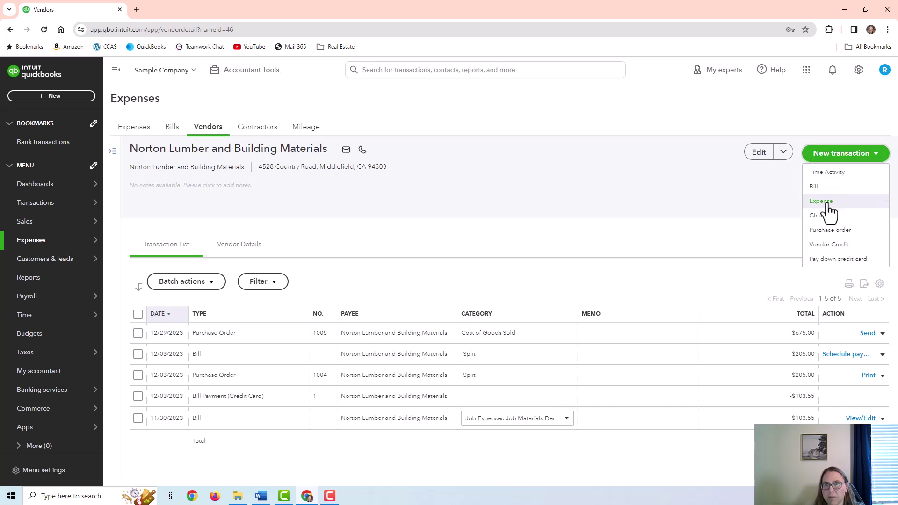
left_click(825, 216)
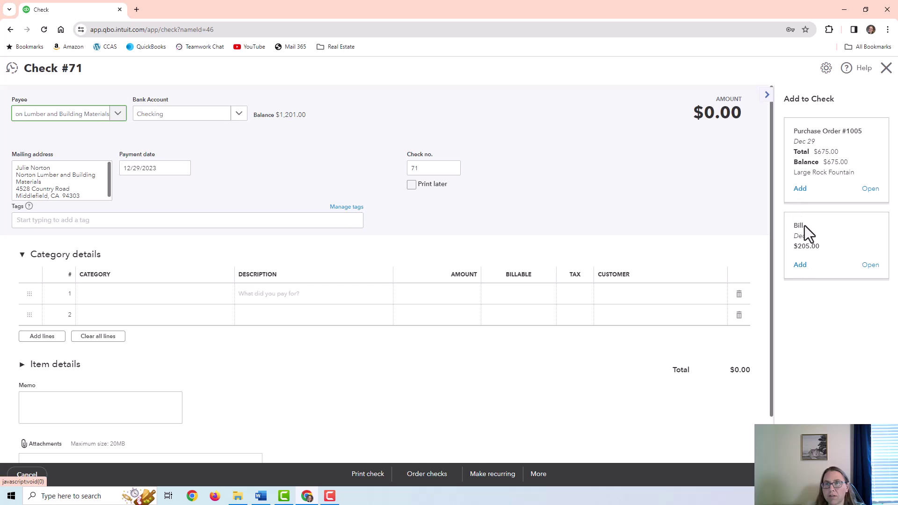
left_click(799, 189)
scroll(409, 338, "down", 2)
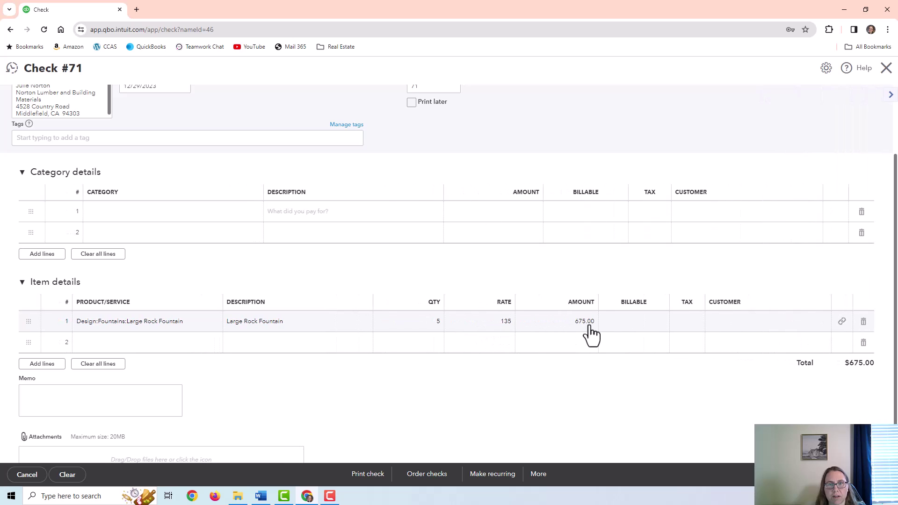
scroll(591, 334, "up", 2)
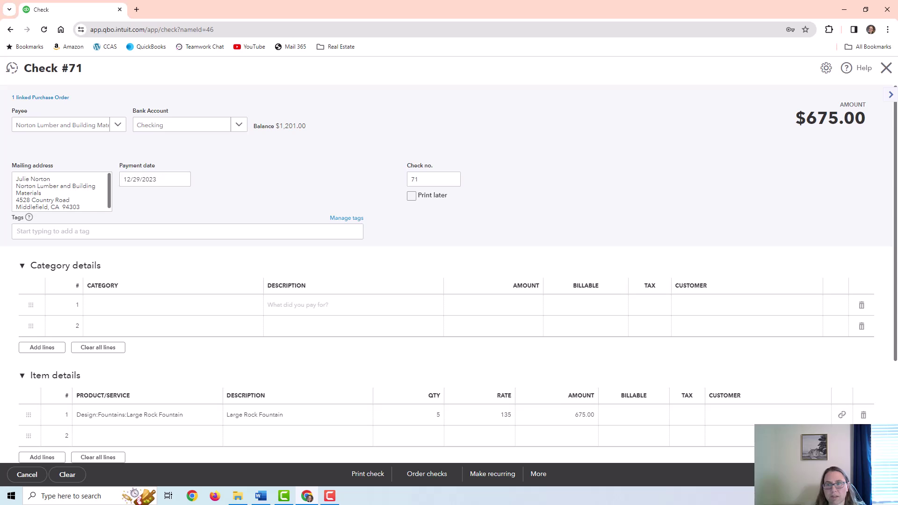
key("ctrl+alt+d")
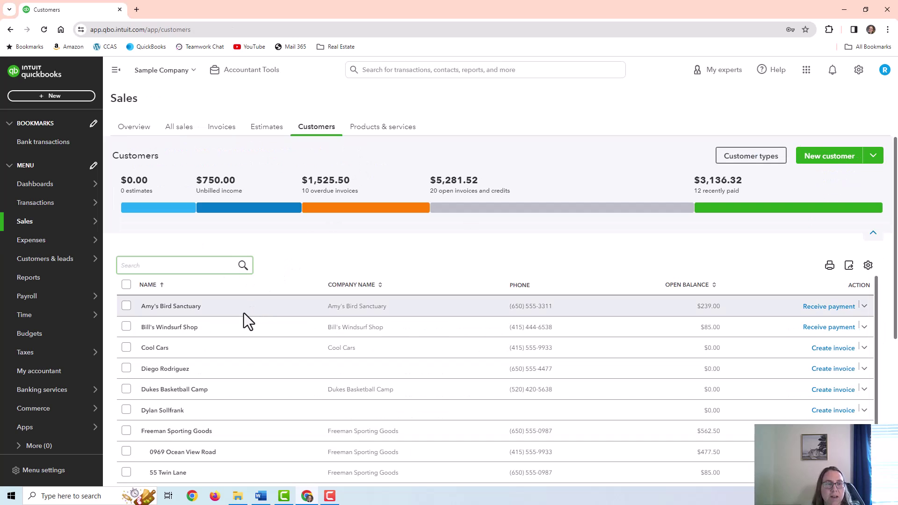
Open the customer listed just below Cool Cars and start a new invoice for them
left_click(169, 371)
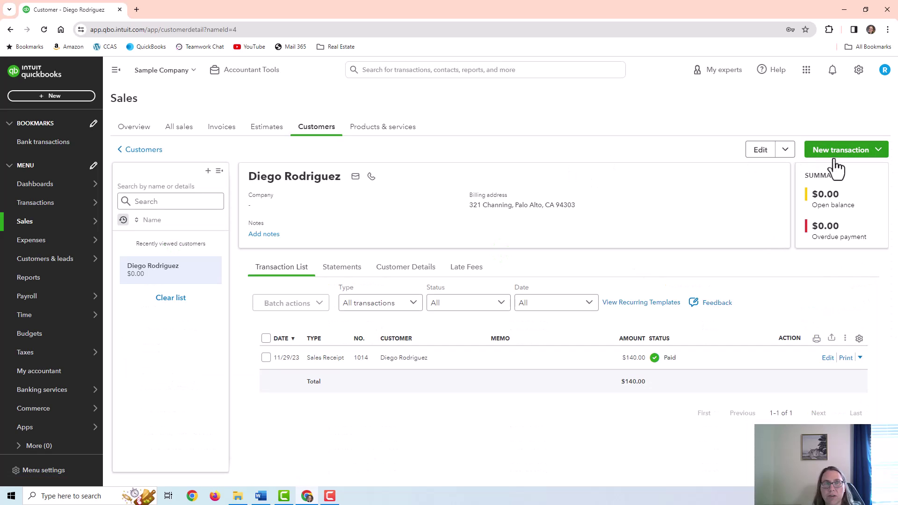
left_click(832, 154)
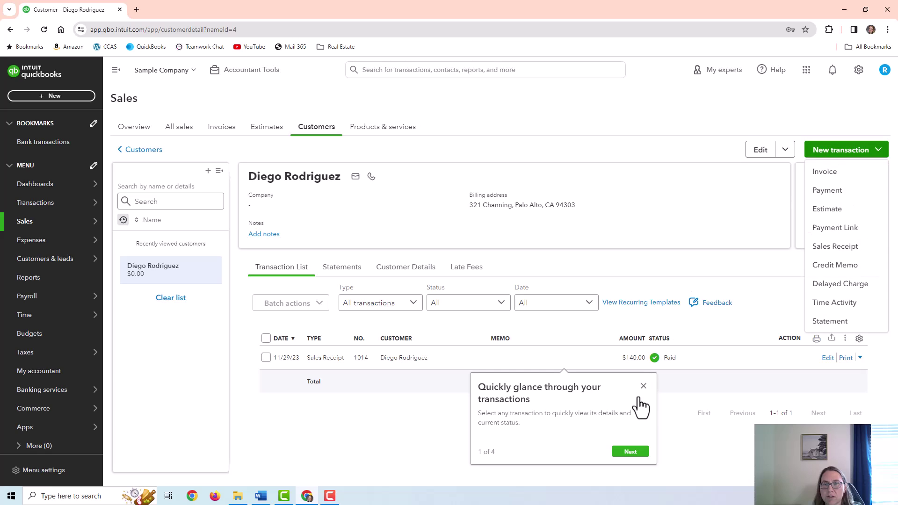
left_click(647, 382)
left_click(837, 154)
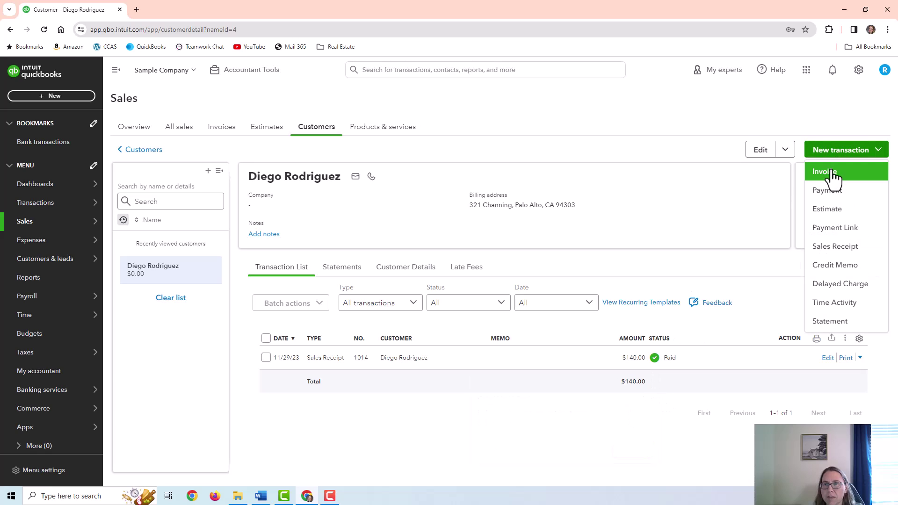
left_click(832, 173)
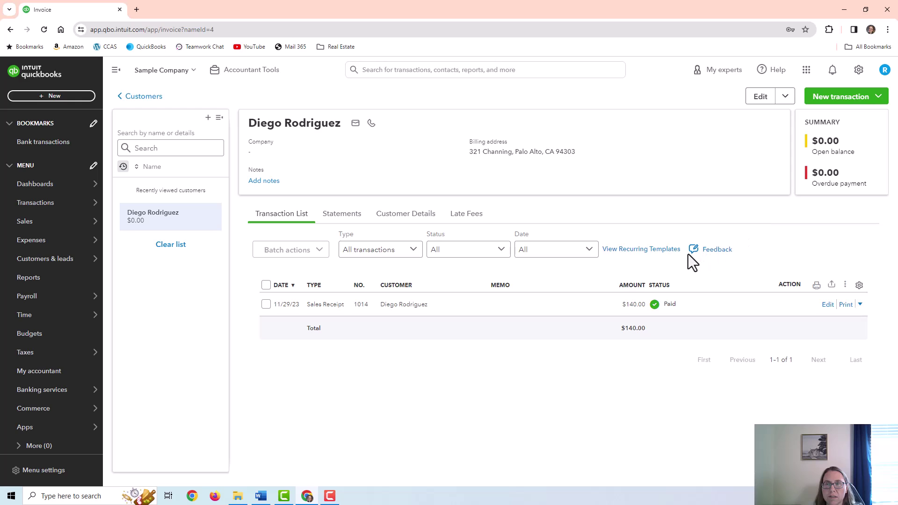
Add Large Rock Fountain as the product on the invoice's first line
left_click(164, 288)
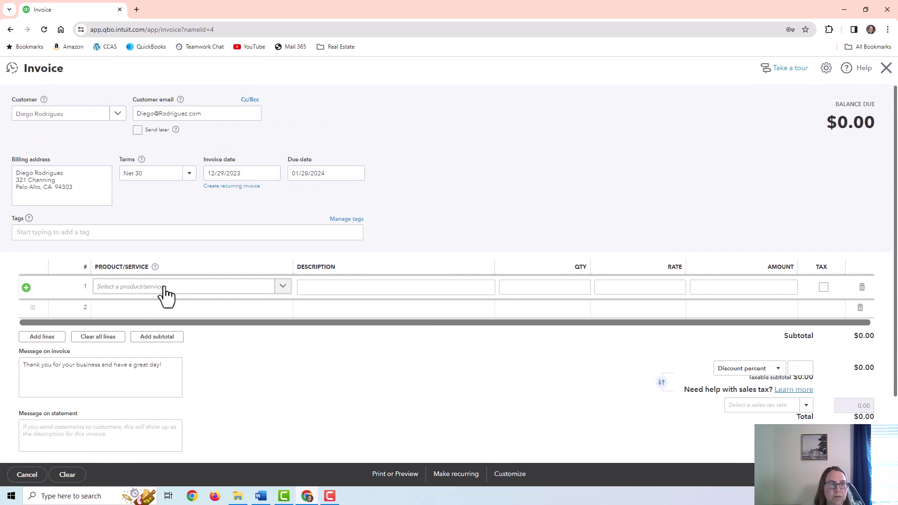
left_click(165, 289)
left_click(165, 406)
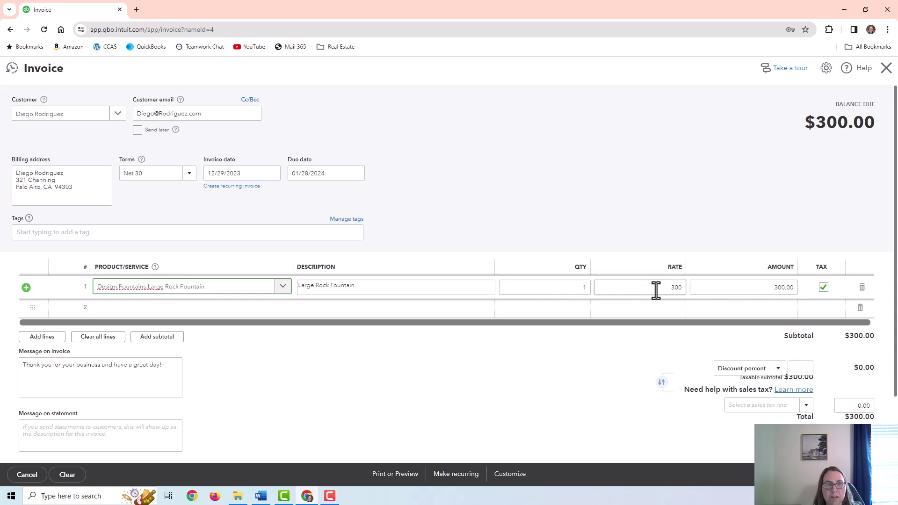
Set the invoice's sales tax rate to California
scroll(796, 328, "down", 1)
left_click(773, 363)
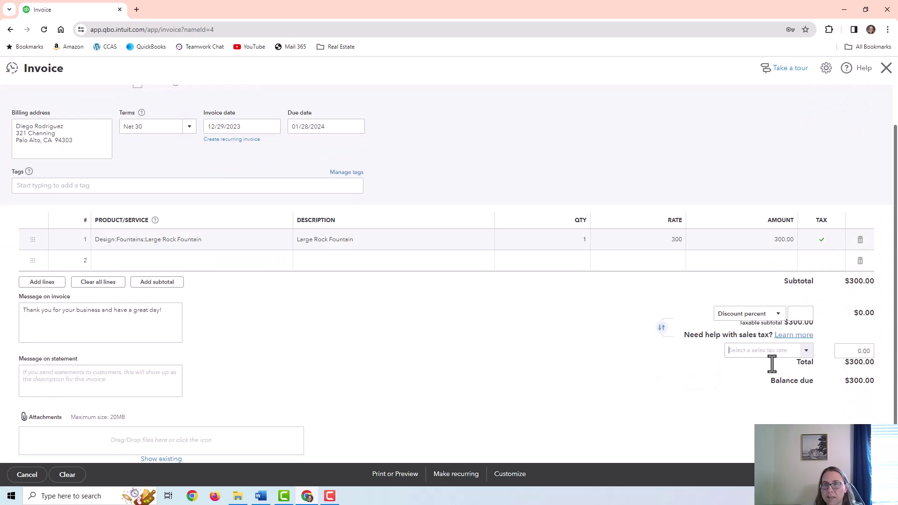
left_click(801, 351)
left_click(758, 384)
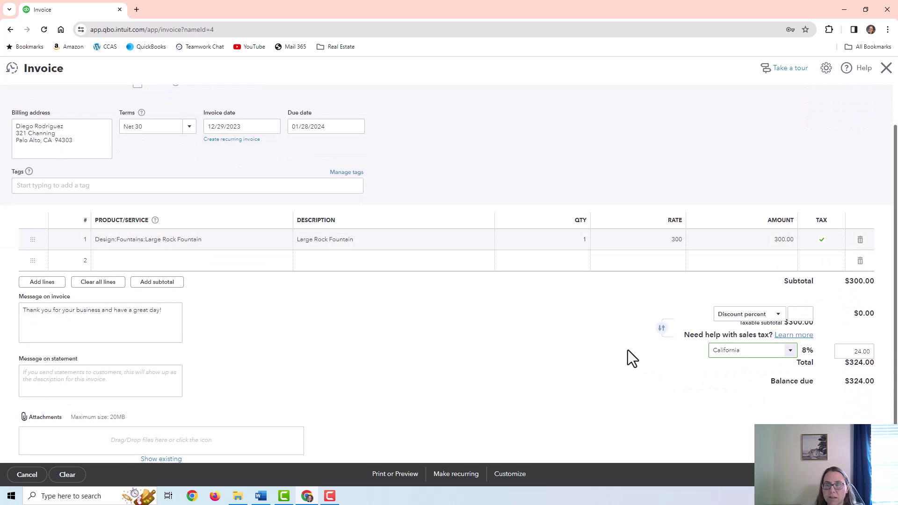
Save the Large Rock Fountain invoice and close it
scroll(629, 350, "up", 1)
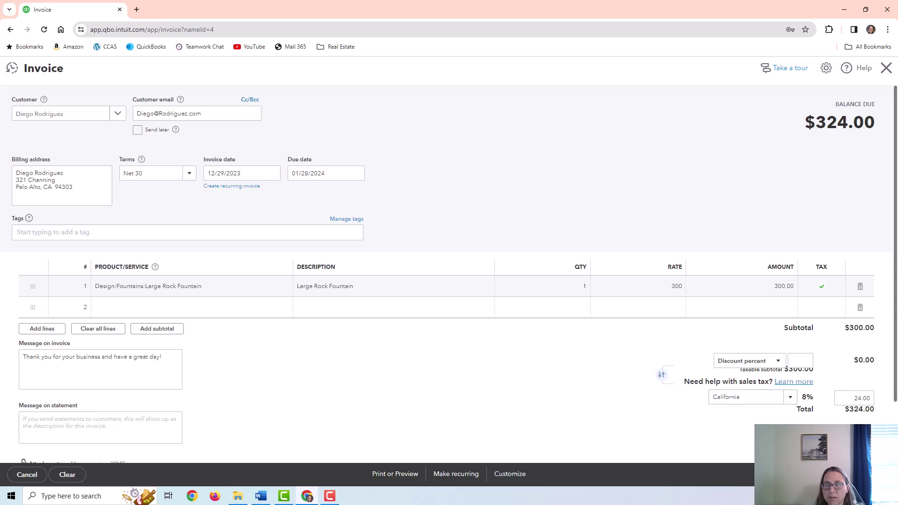
left_click(886, 69)
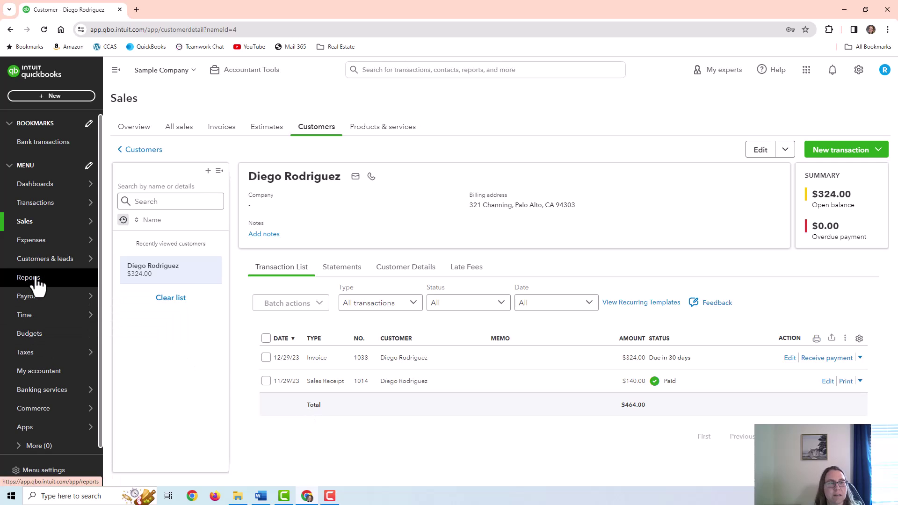
Open the Inventory Valuation Detail report and review the quantity on hand for Large Rock Fountain
left_click(37, 279)
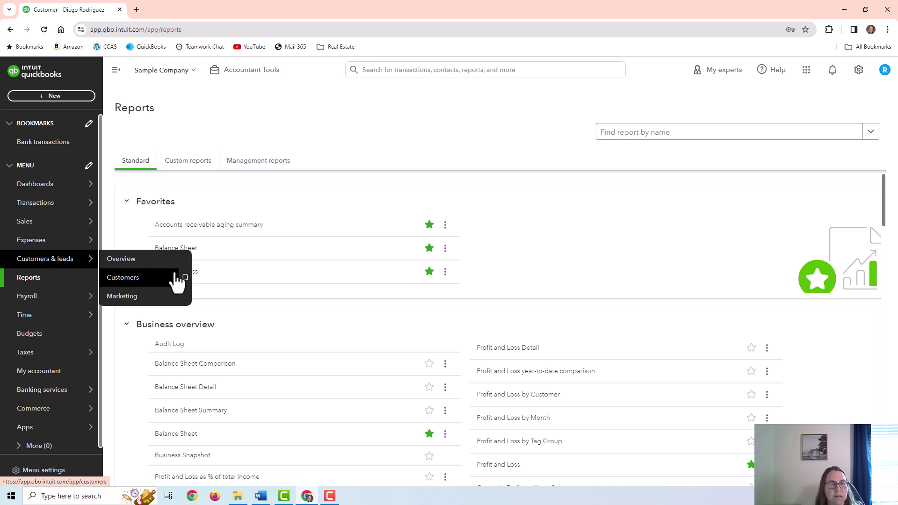
scroll(252, 372, "down", 10)
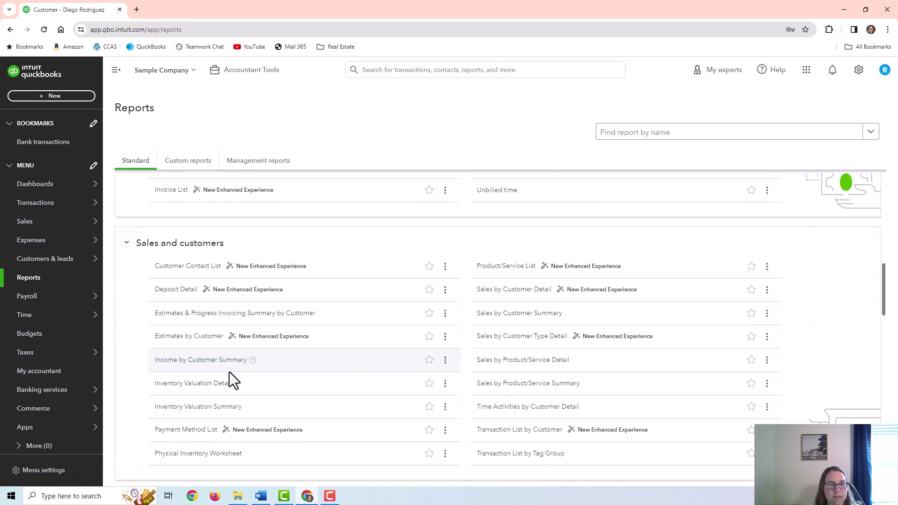
left_click(194, 387)
scroll(710, 338, "down", 3)
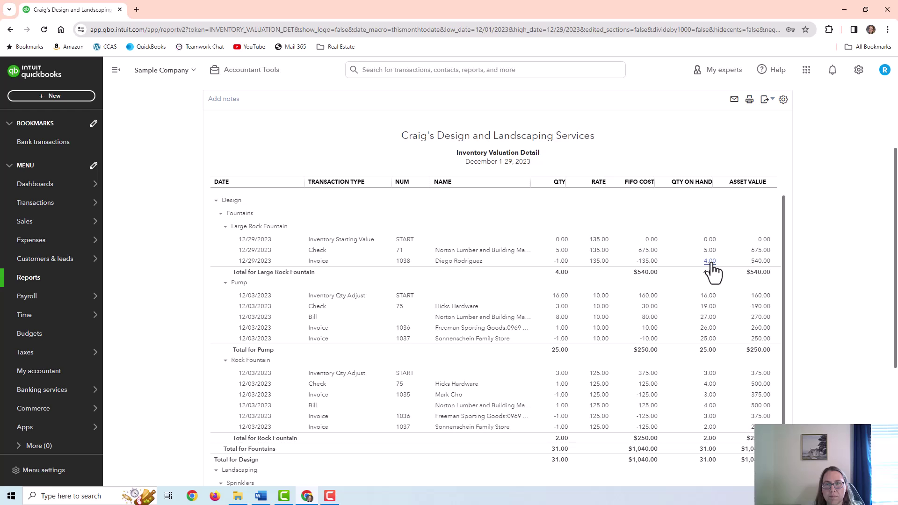
Open the Physical Inventory Worksheet report and check the Large Rock Fountain row
left_click(35, 279)
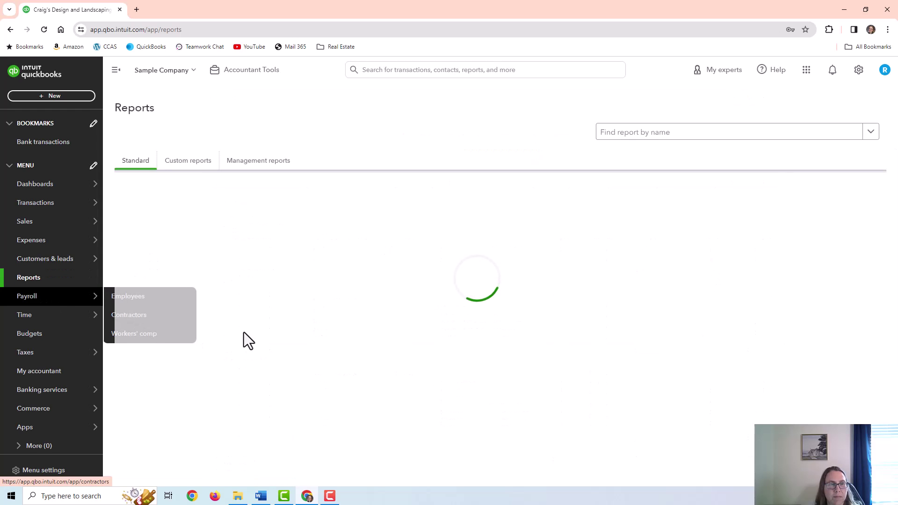
scroll(281, 330, "down", 18)
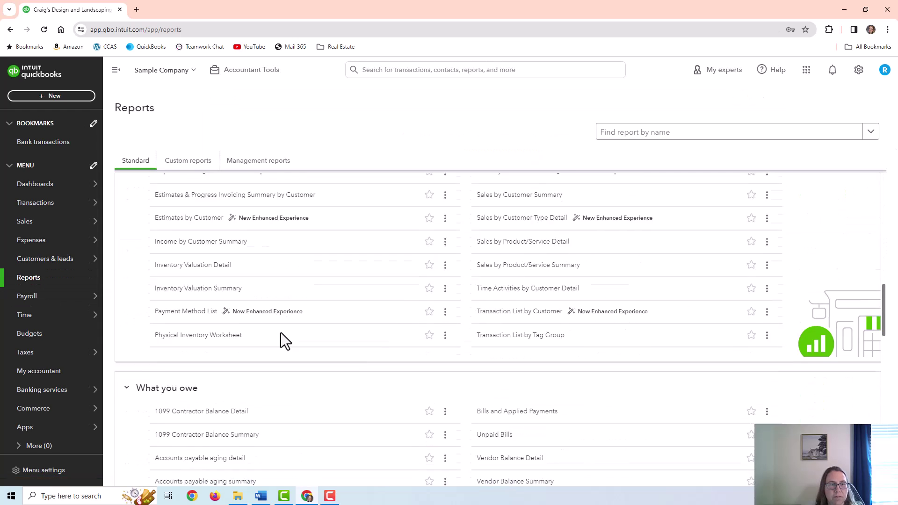
left_click(208, 268)
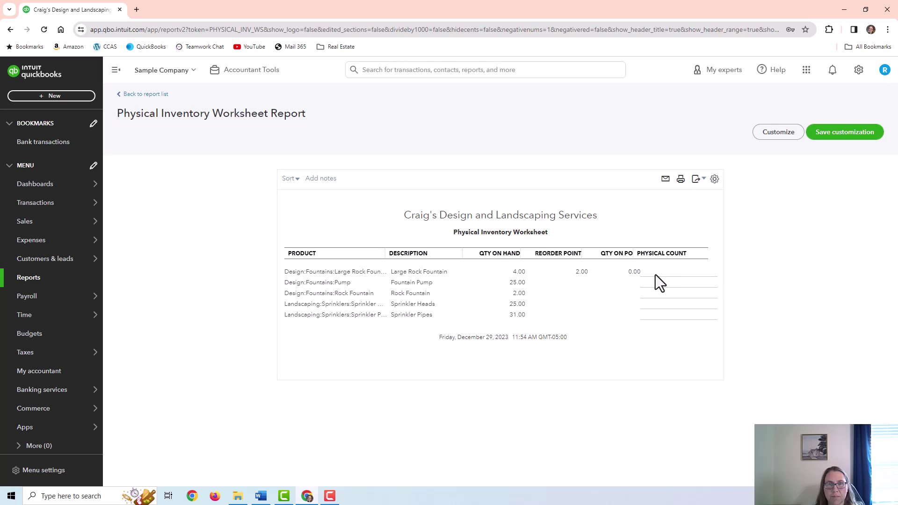
Open the Profit and Loss report and run it for Today on the Cash accounting method
left_click(75, 279)
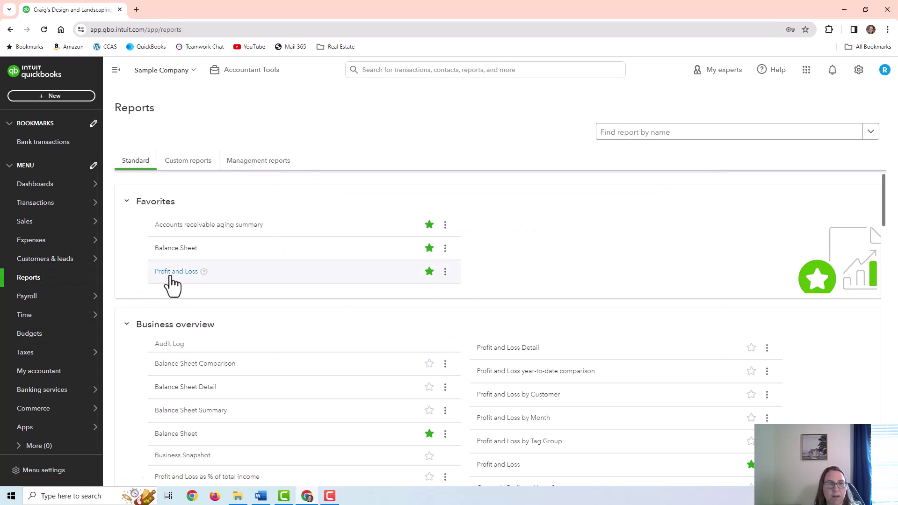
left_click(171, 276)
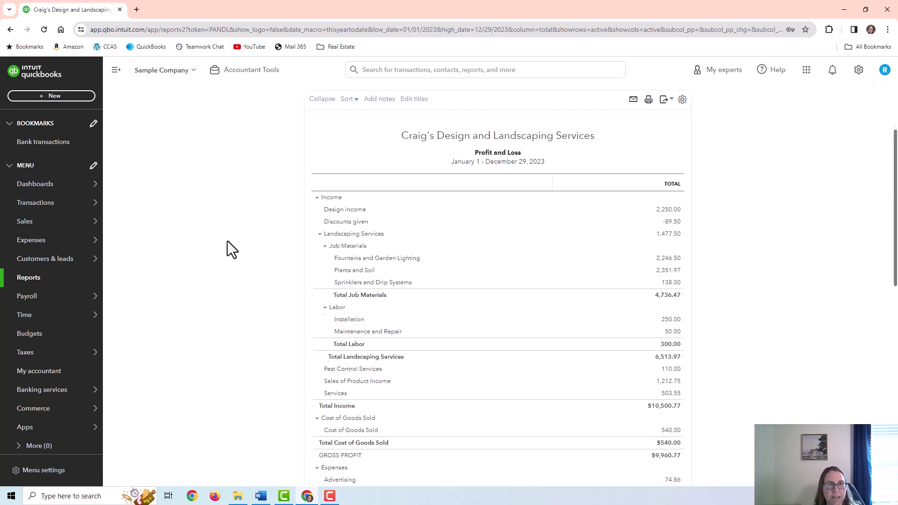
left_click(178, 150)
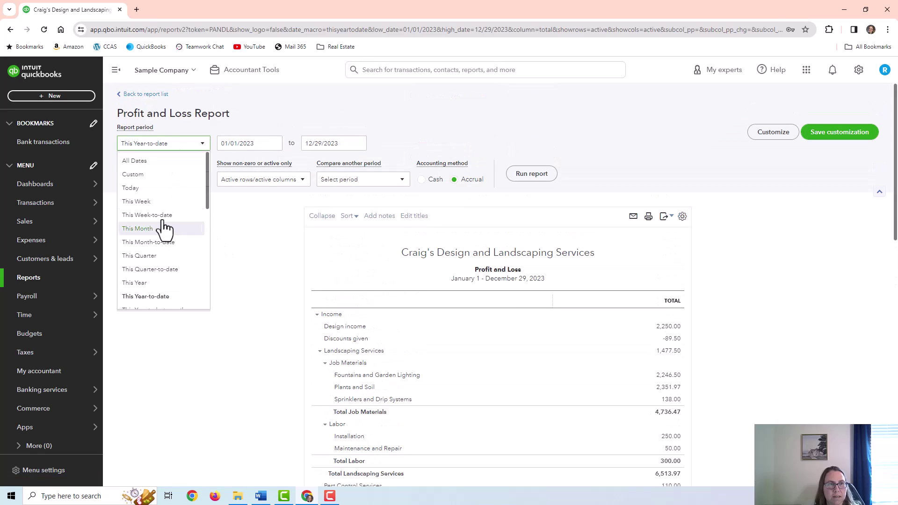
left_click(154, 187)
left_click(435, 180)
left_click(532, 173)
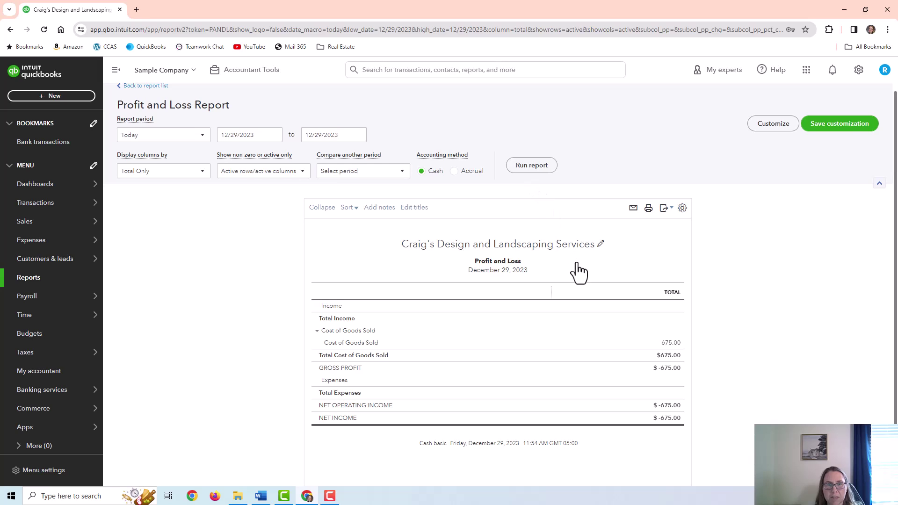
Examine the transactions behind the Cost of Goods Sold amount, and return to the Profit and Loss report
left_click(672, 346)
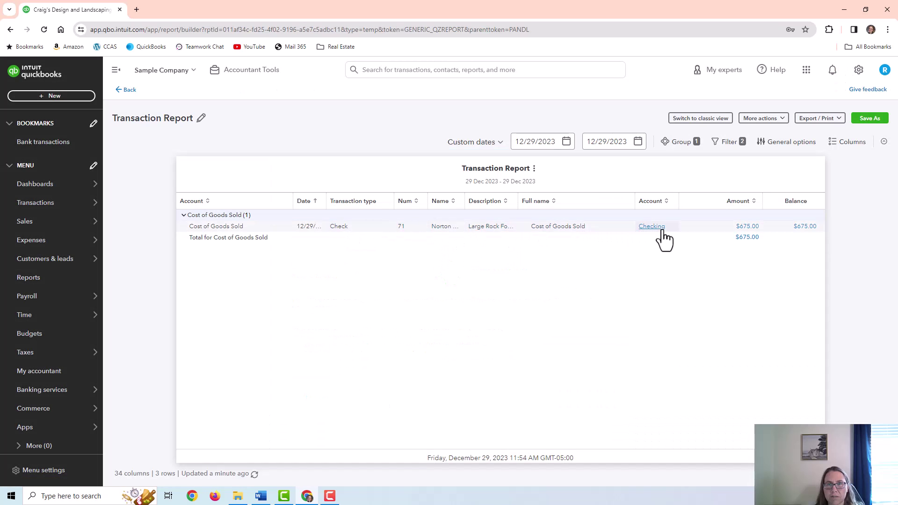
left_click(127, 89)
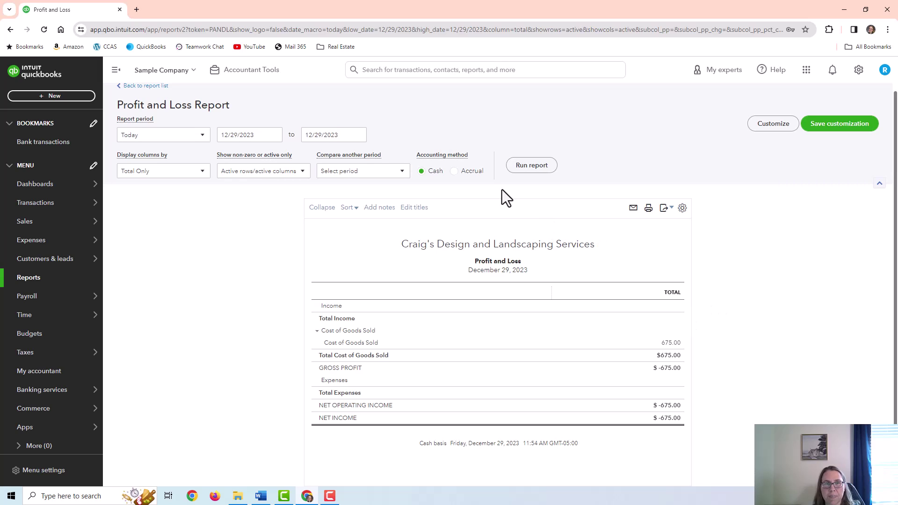
Rerun the Profit and Loss report using the Accrual accounting method
left_click(455, 172)
left_click(530, 168)
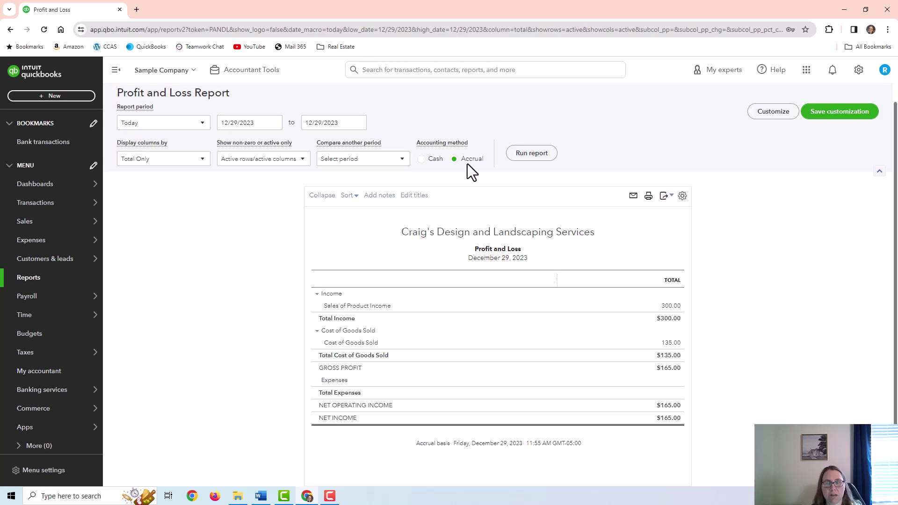
scroll(184, 242, "up", 1)
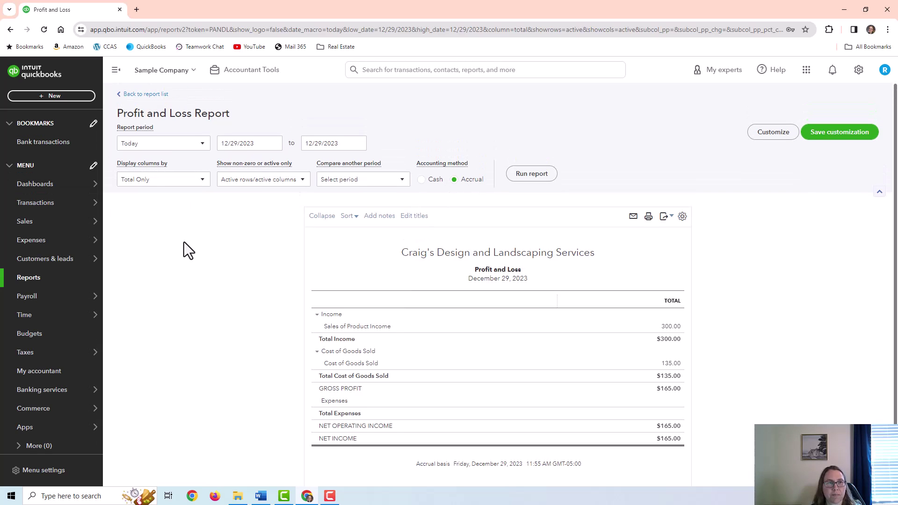
Open the Balance Sheet report, run it on the Cash accounting method and examine its current assets
left_click(142, 95)
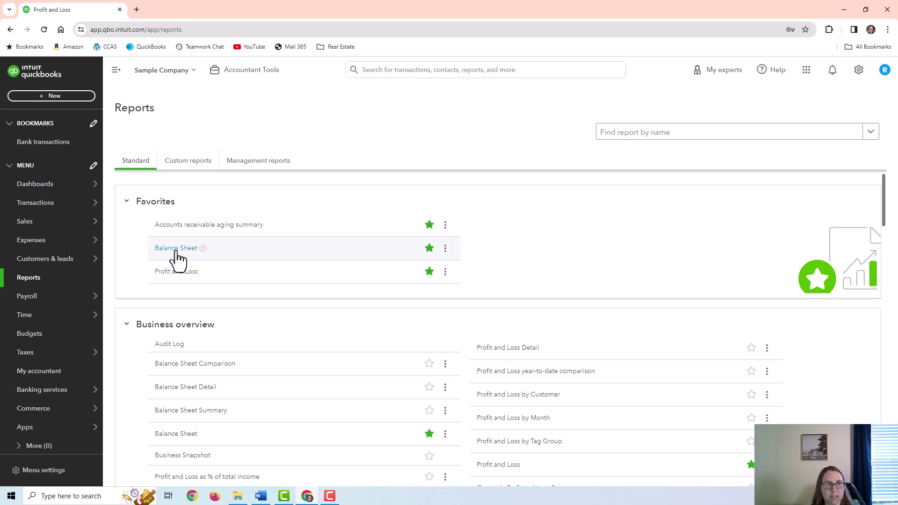
left_click(176, 252)
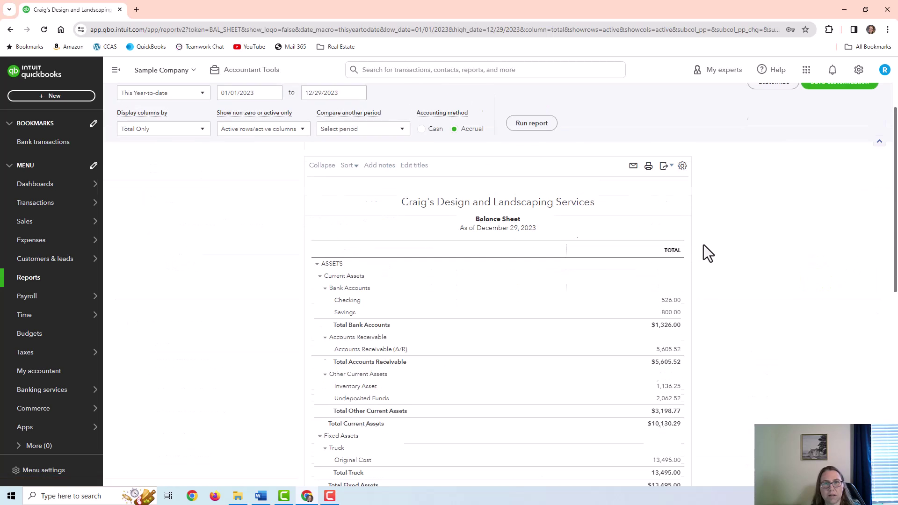
left_click(535, 176)
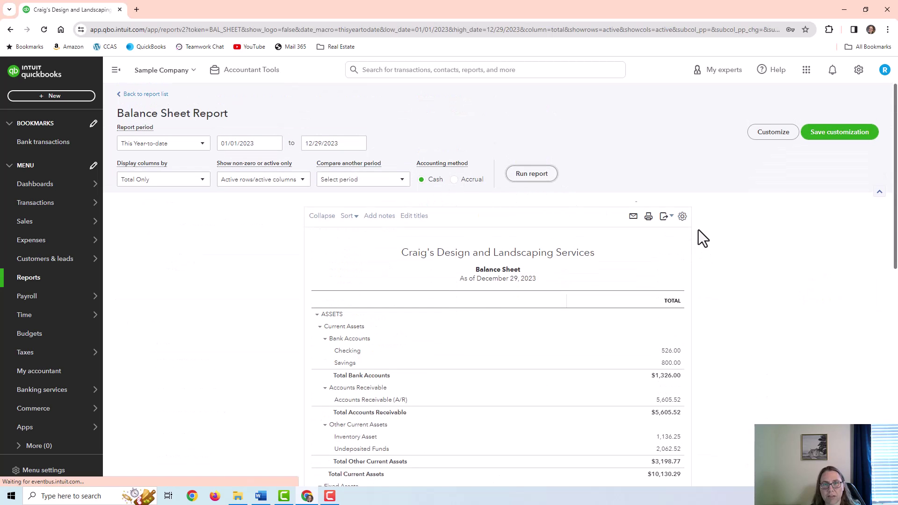
scroll(702, 286, "down", 3)
scroll(732, 368, "down", 1)
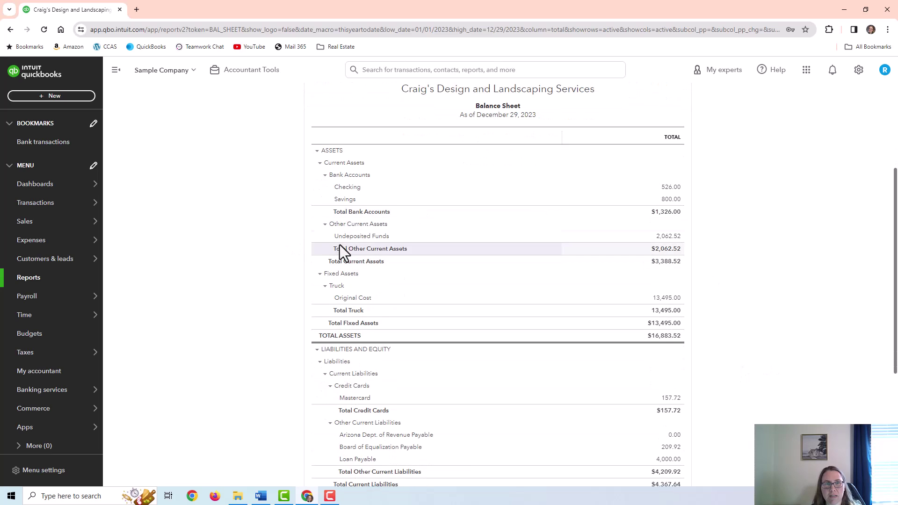
scroll(722, 274, "up", 3)
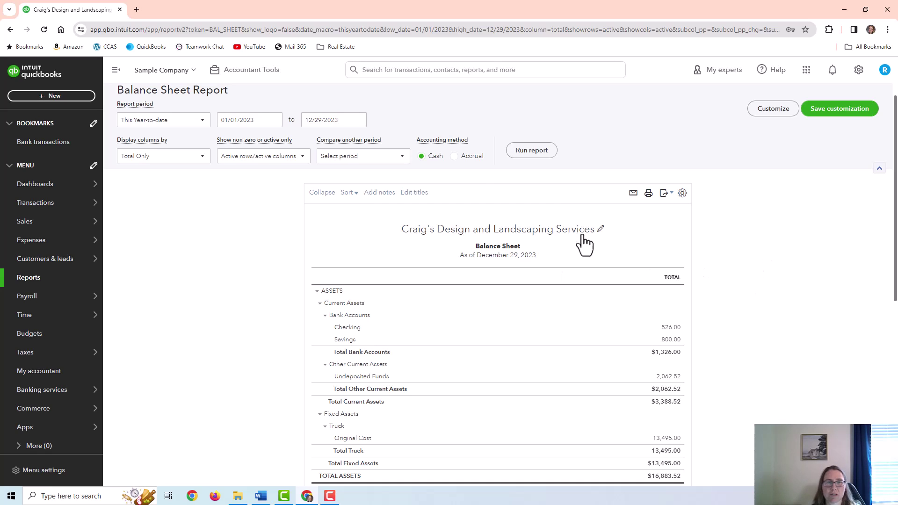
Rerun the Balance Sheet on the Accrual accounting method and check the Inventory Asset line
left_click(455, 157)
left_click(516, 161)
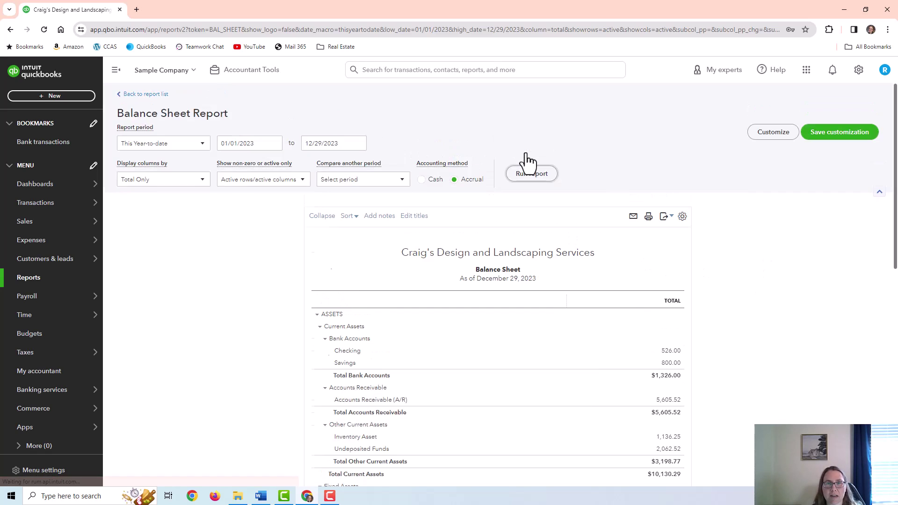
scroll(748, 319, "down", 2)
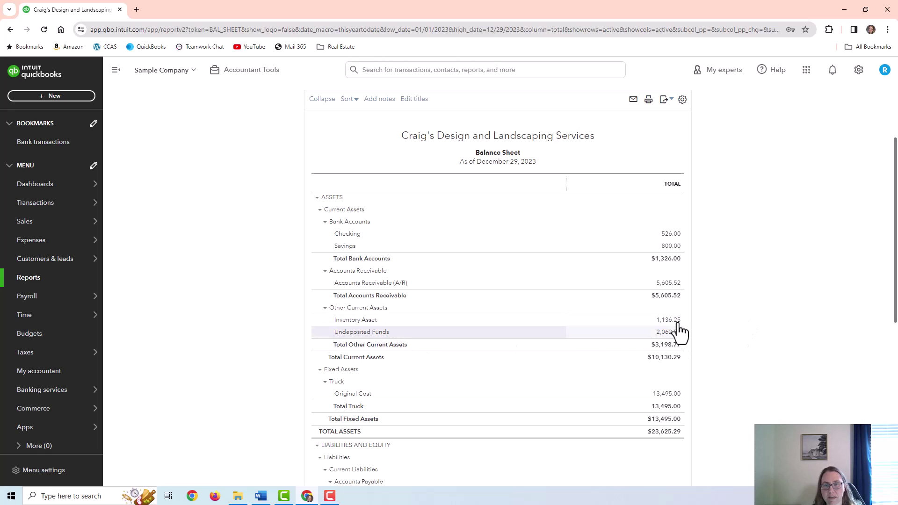
scroll(749, 313, "up", 2)
scroll(754, 309, "up", 1)
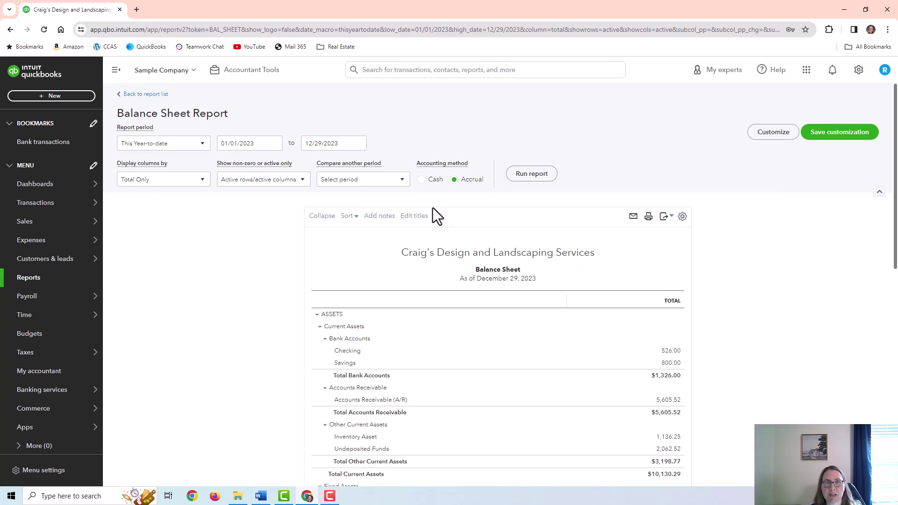